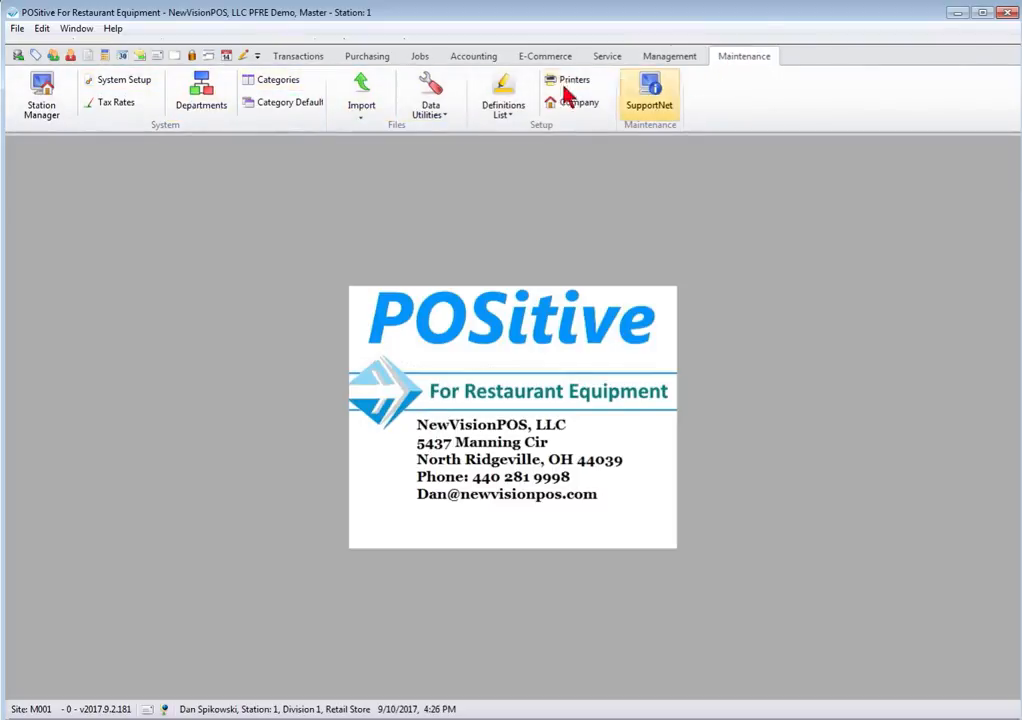
Step: In System Setup's General Setup, enable Calendar Date Starts On Monday
click(124, 85)
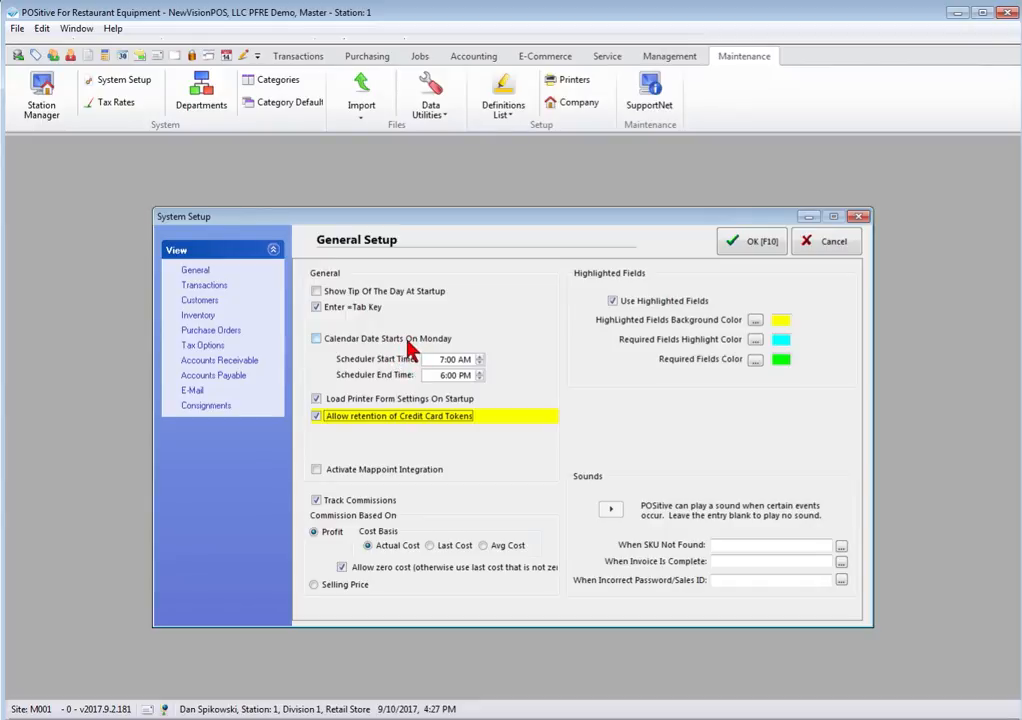
click(318, 339)
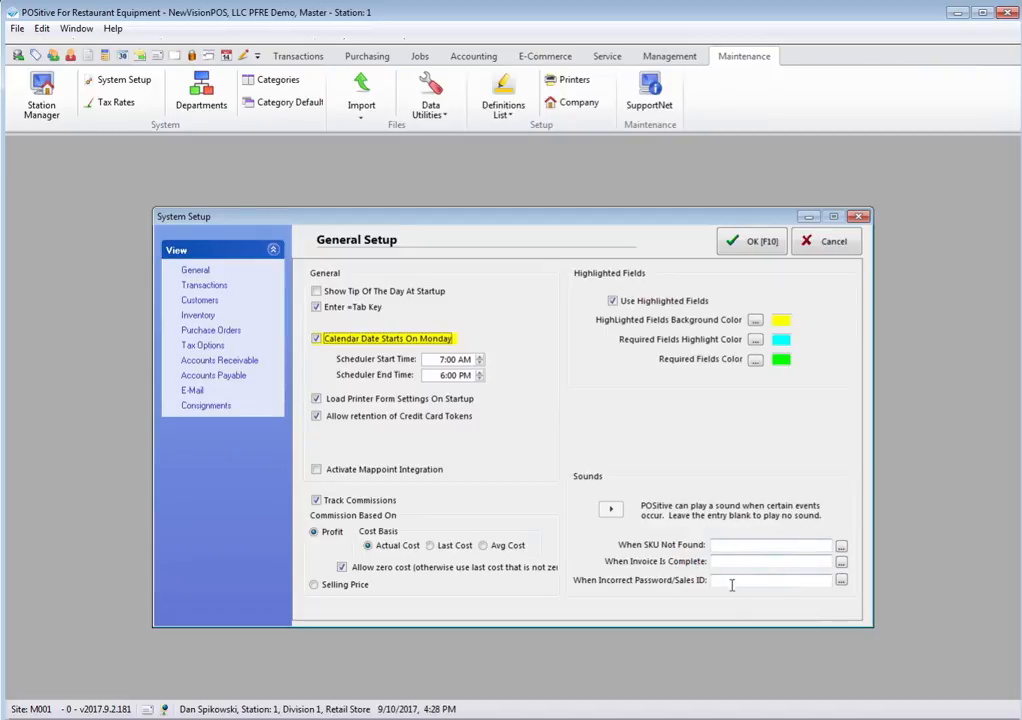
Step: Switch System Setup to the Transactions page for invoice numbering, backorder and due-day options
click(190, 287)
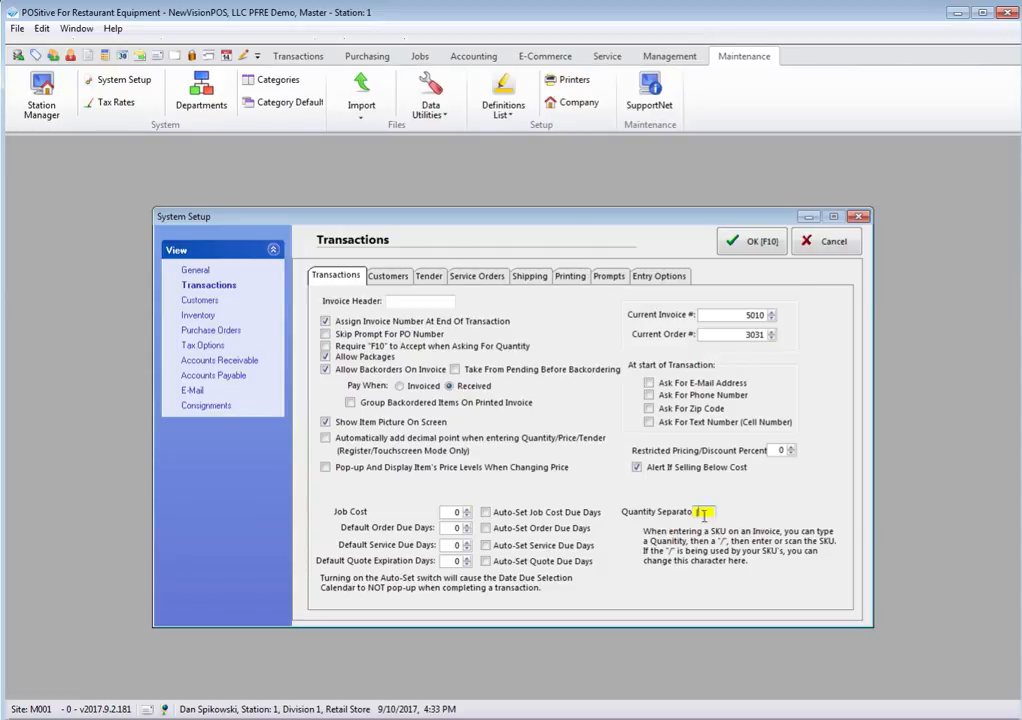
Step: Look over the Customers transaction options, then show the Tender settings
click(384, 276)
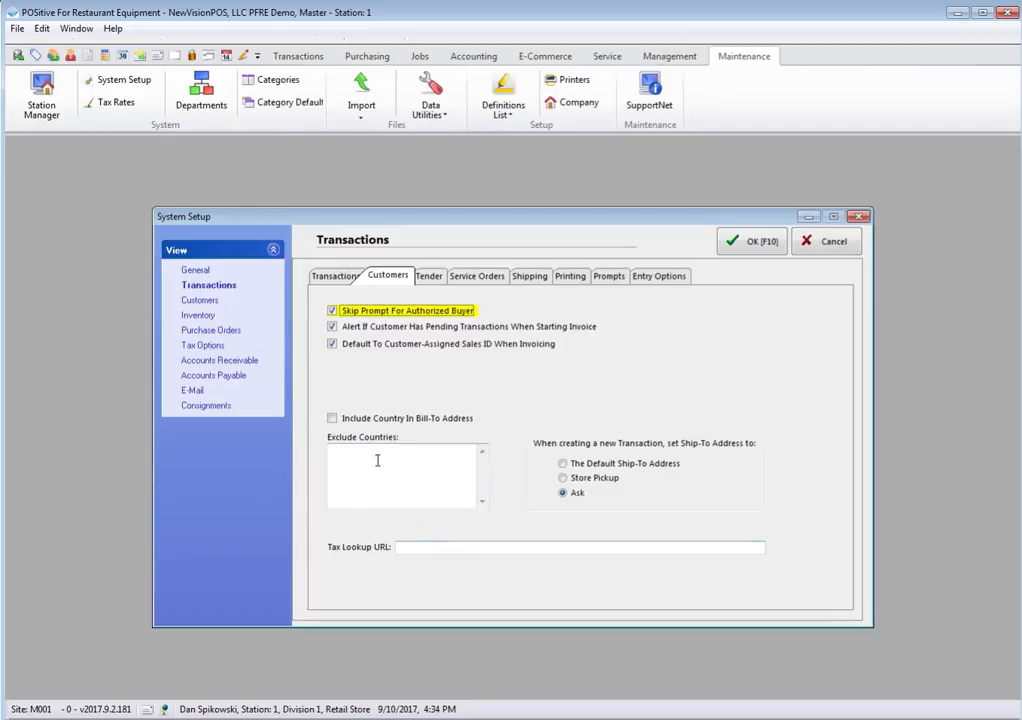
click(431, 280)
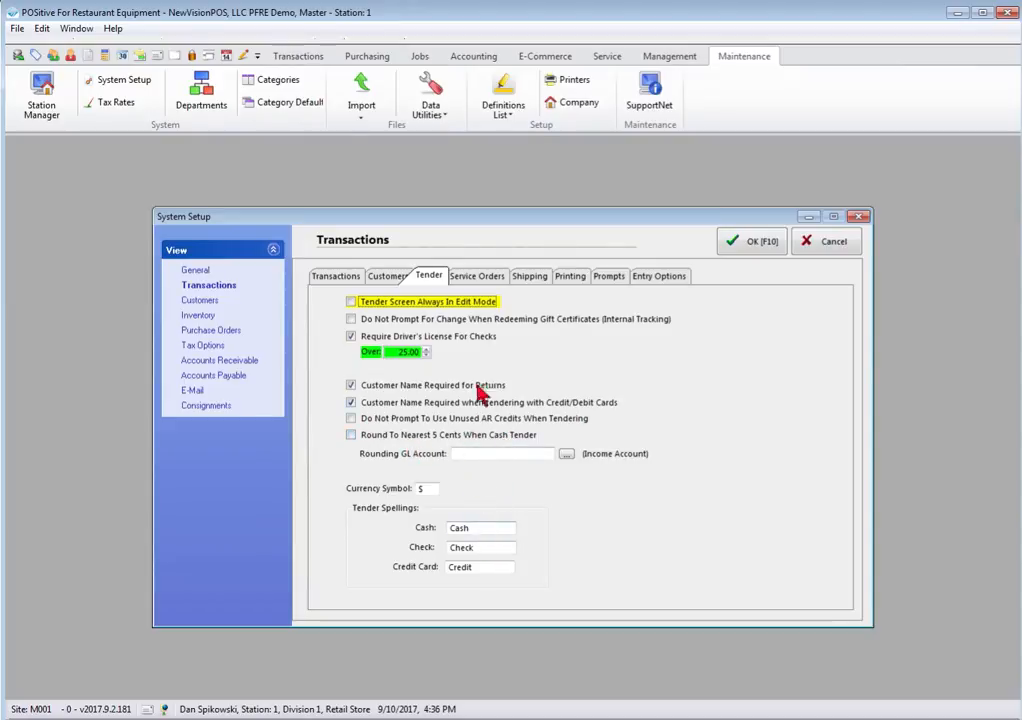
Step: Show the Service Orders settings, where new orders default to Checked In
click(478, 277)
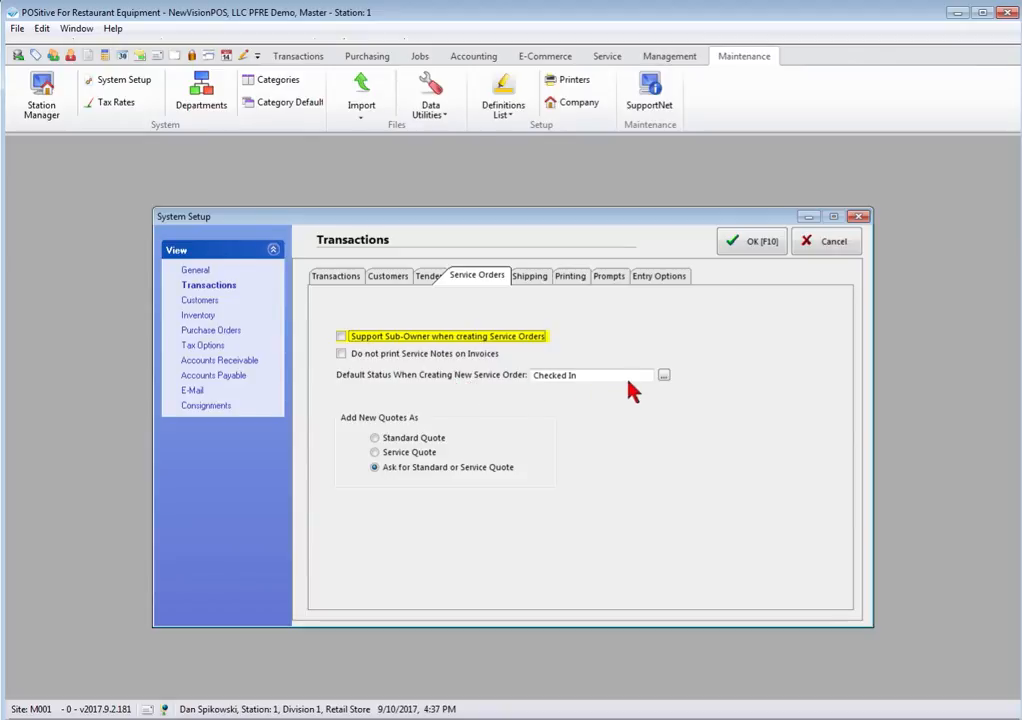
Step: Keep Checked In as the default service order status, then show the Shipping settings
click(664, 377)
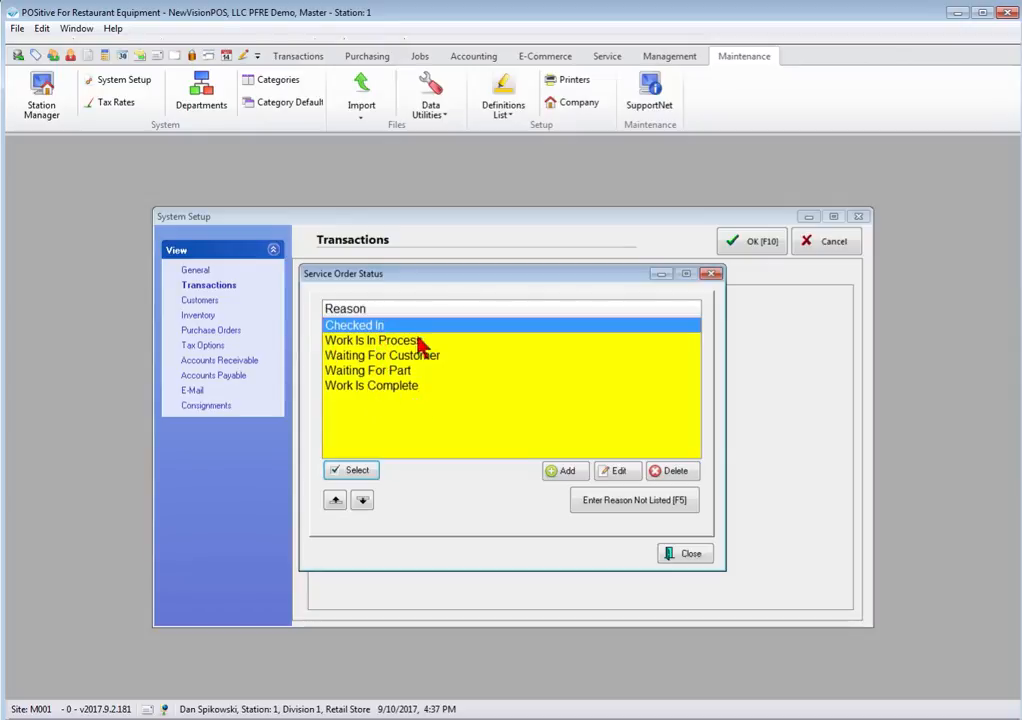
click(359, 469)
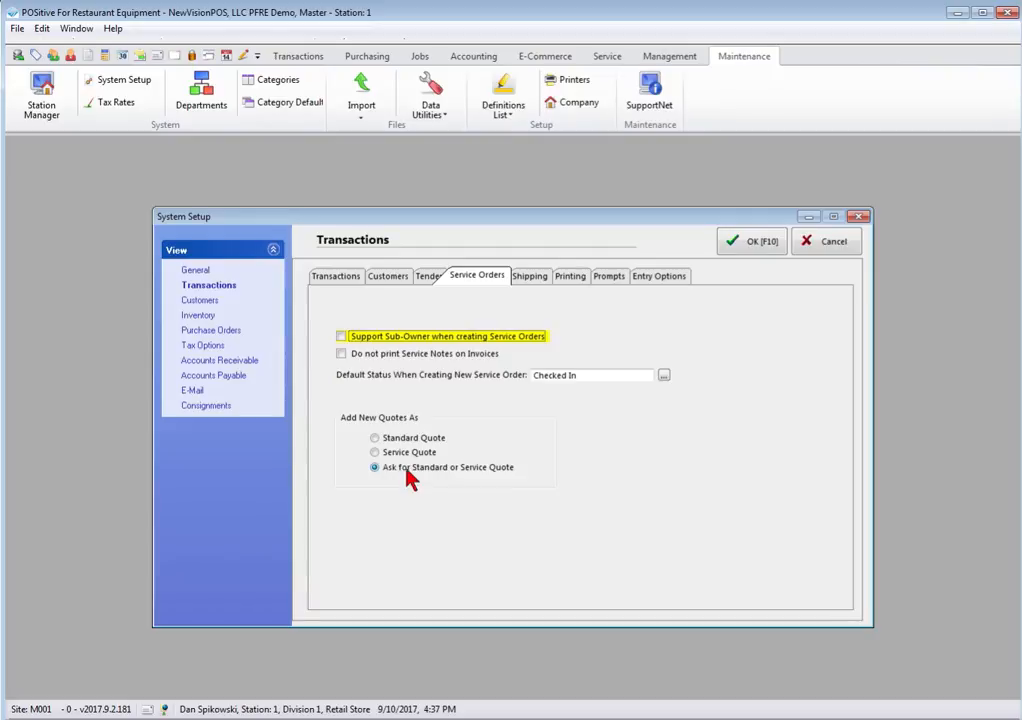
click(529, 276)
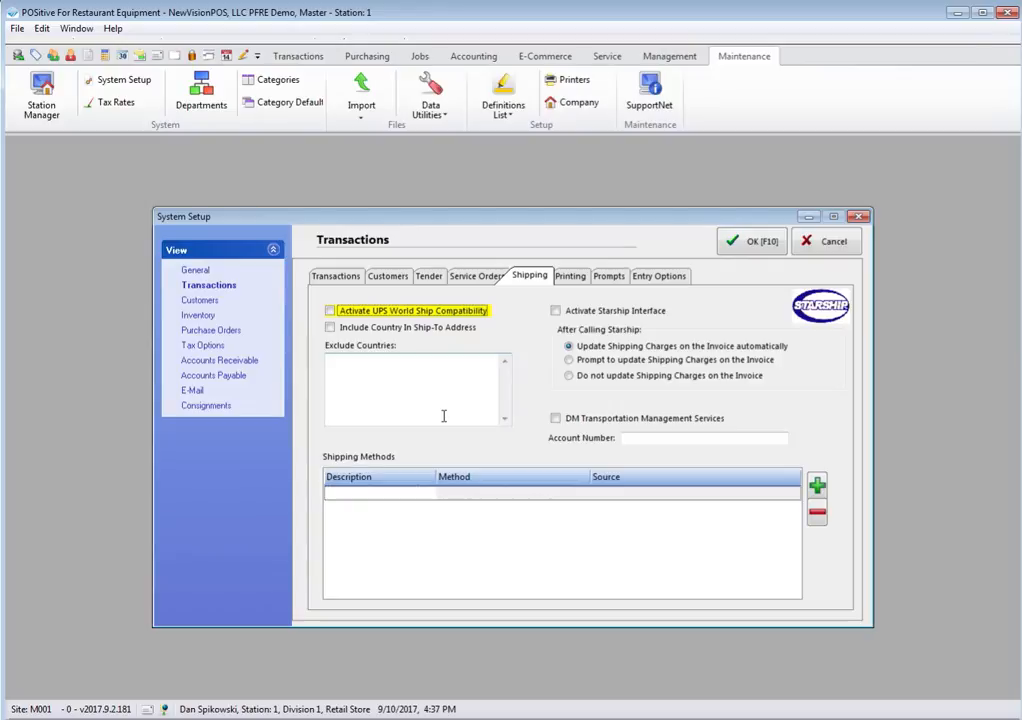
Step: Show the transaction Printing settings with the receipt check validation lines
click(570, 276)
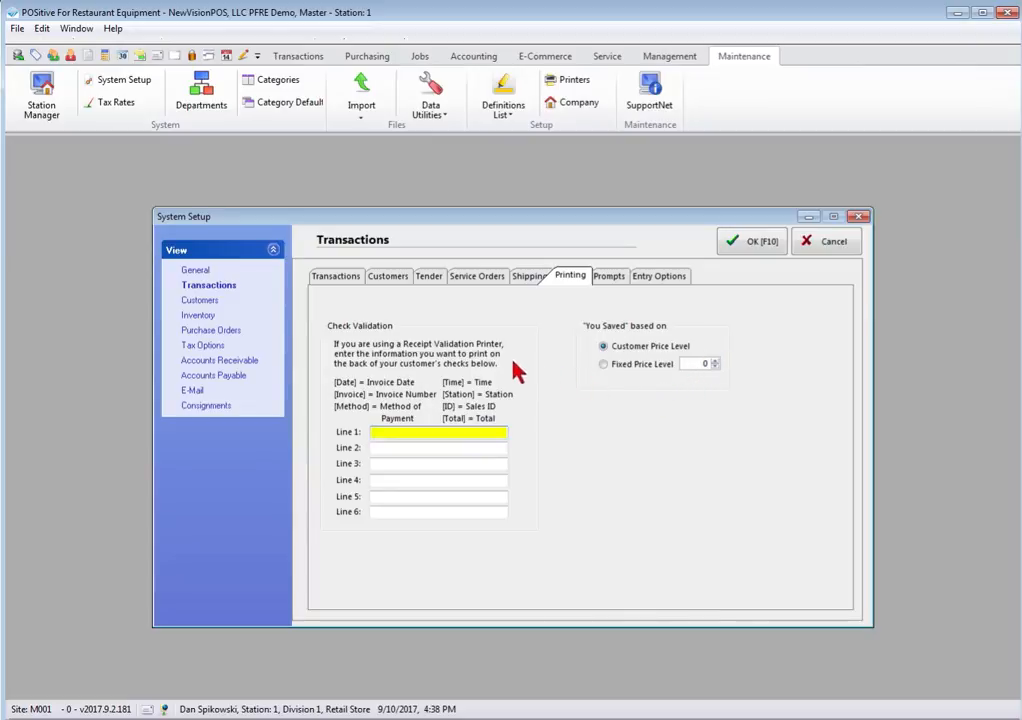
Step: Review the Prompts settings, then show Entry Options with vendor SKU and customer phone searches
click(609, 279)
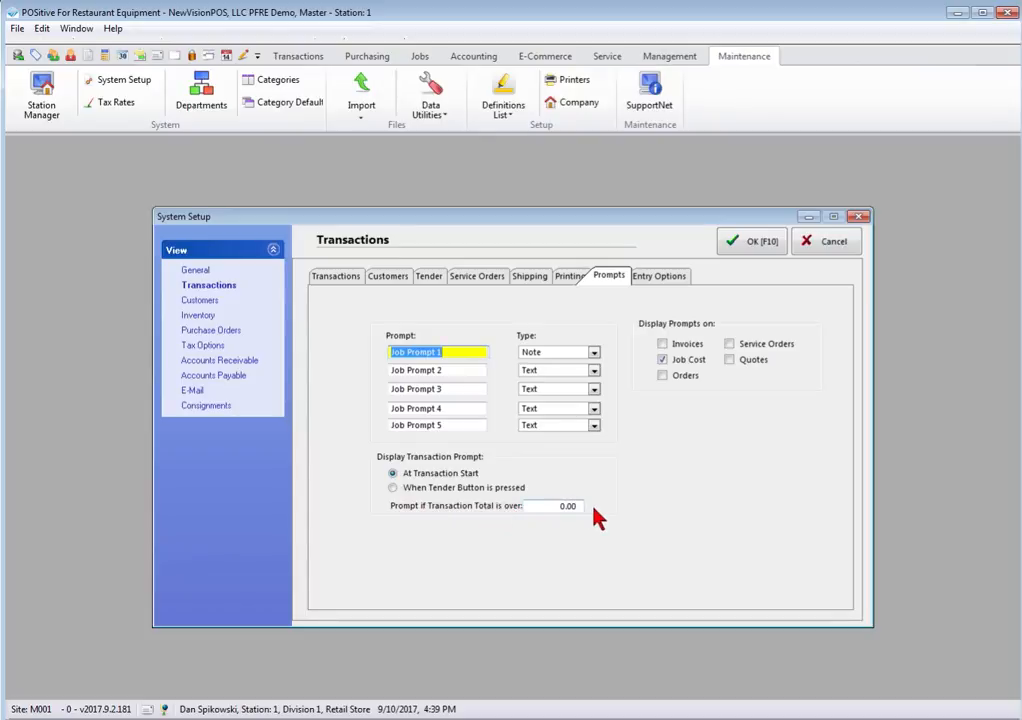
click(676, 279)
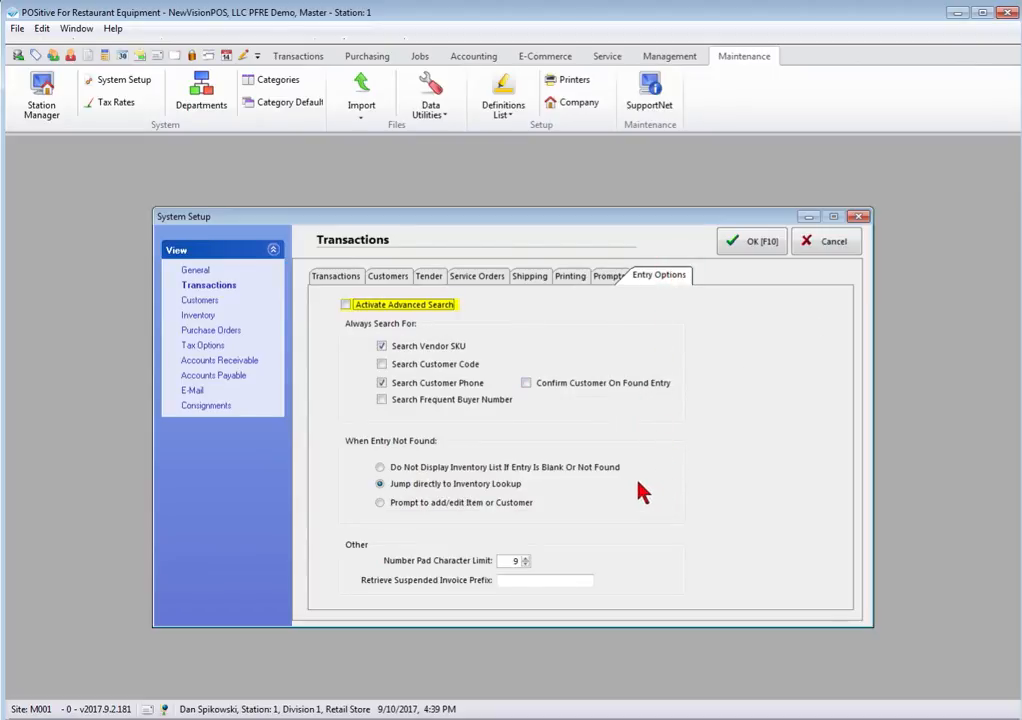
Step: Turn on Activate Advanced Search in the transaction Entry Options
click(345, 305)
Step: Go to the Customers settings and bring up the customer terms list for Default Terms
click(201, 300)
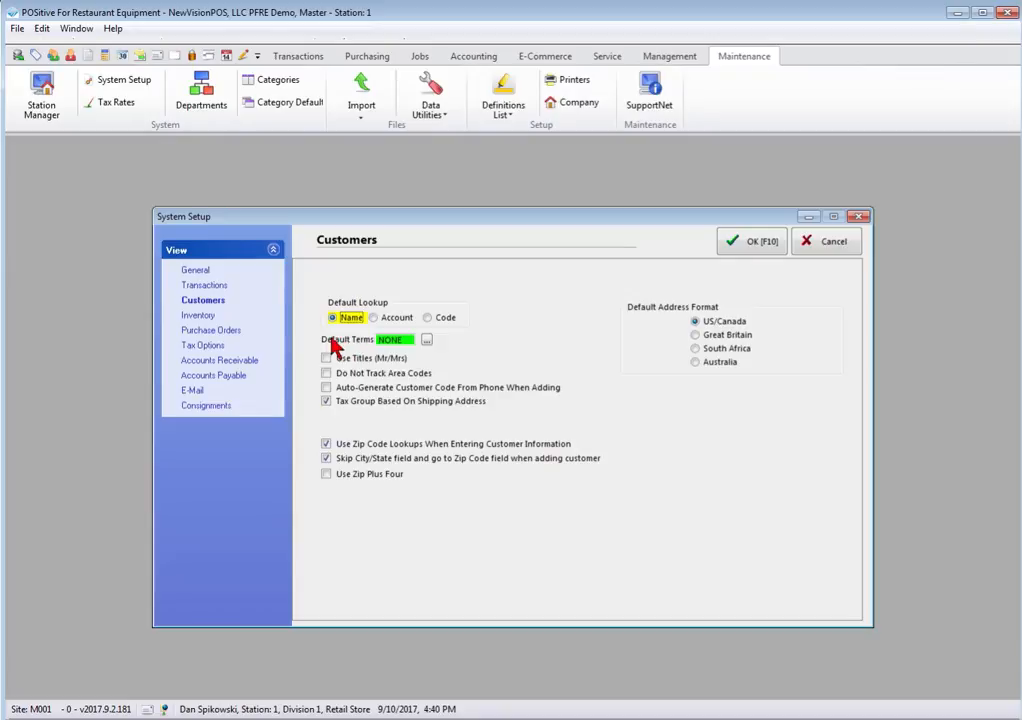
click(425, 340)
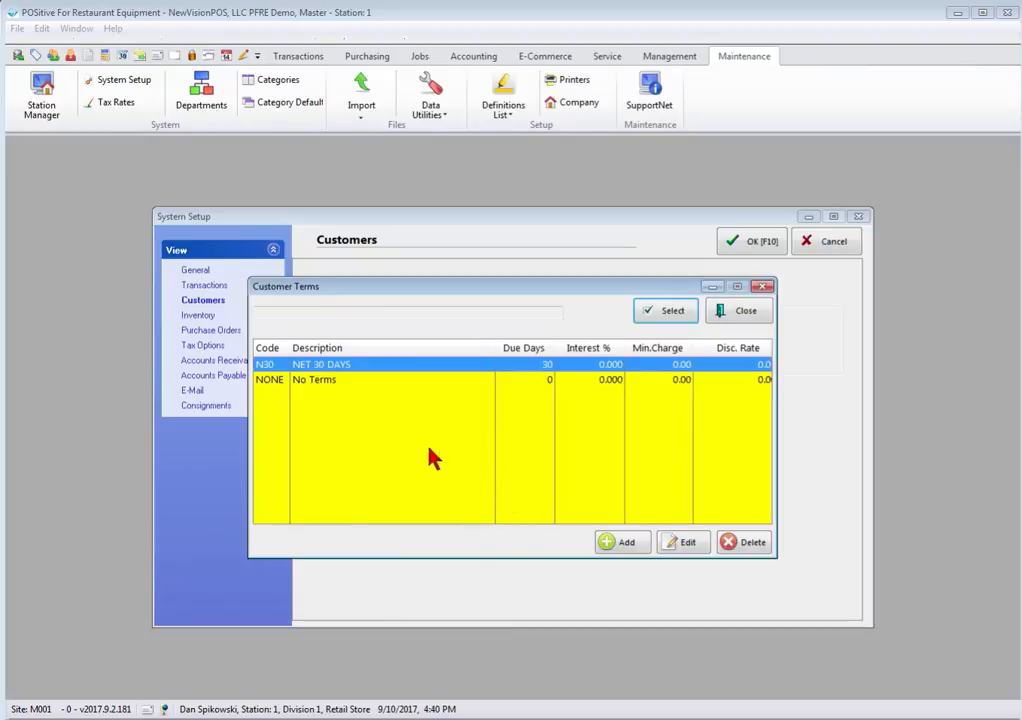
Step: Set the default customer terms to NONE and move on to the Inventory settings page
click(318, 386)
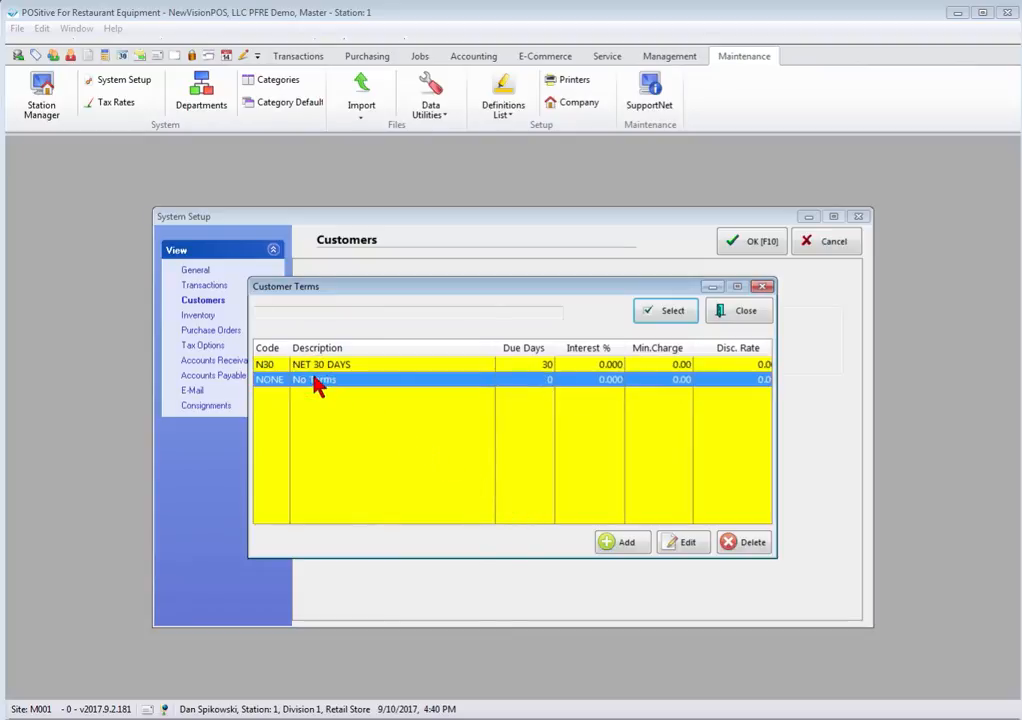
click(667, 312)
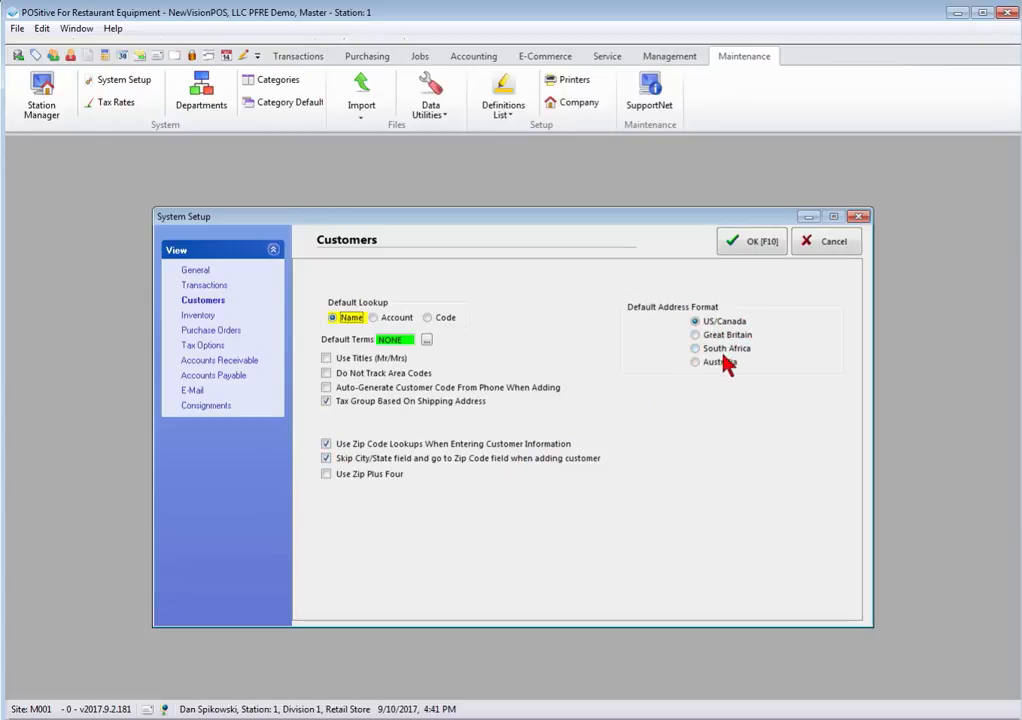
click(187, 318)
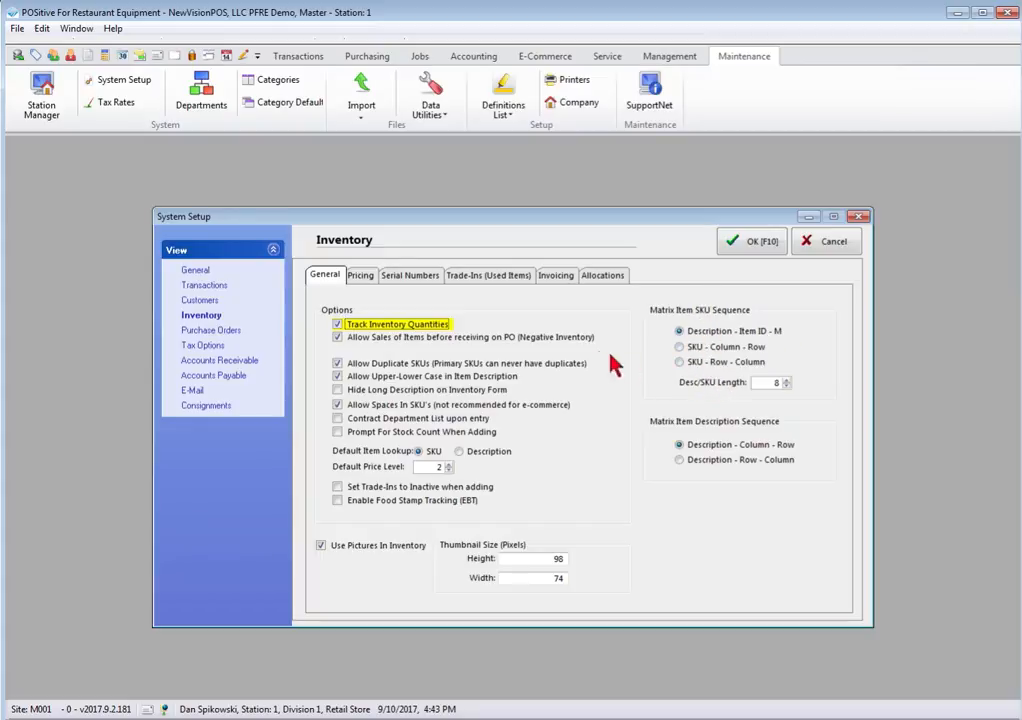
Step: Display the inventory Pricing tab showing cost-based markups, quick sale level 2 and customer price level 3
click(360, 276)
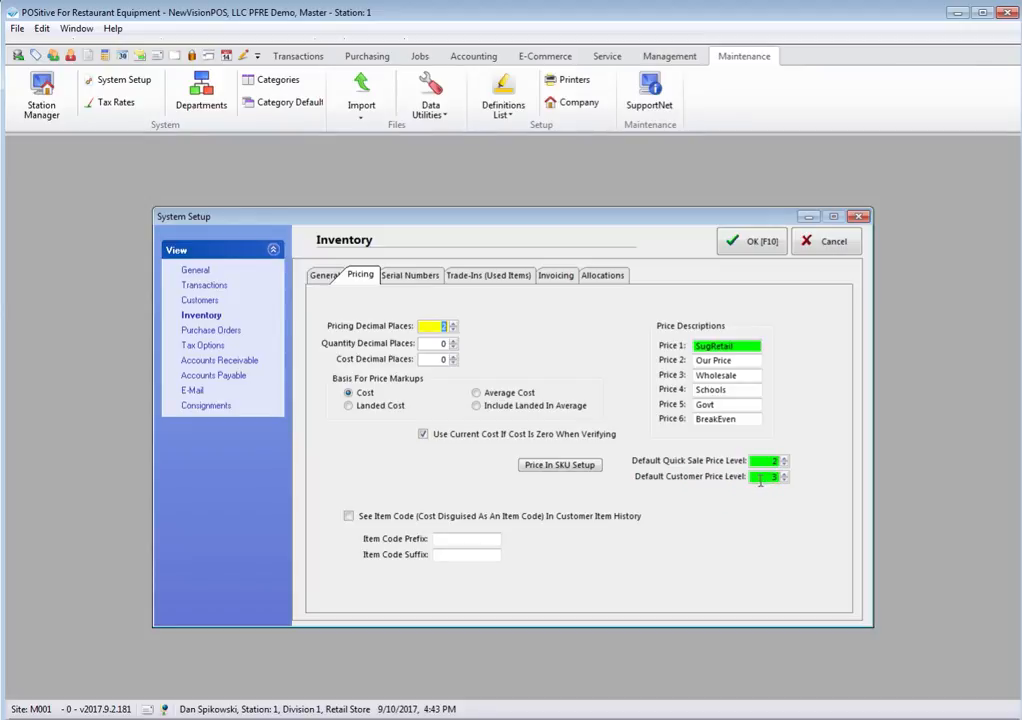
Step: Display the Serial Numbers tab with service tracking, PO entry, duplicates and invoice prompting enabled
click(418, 278)
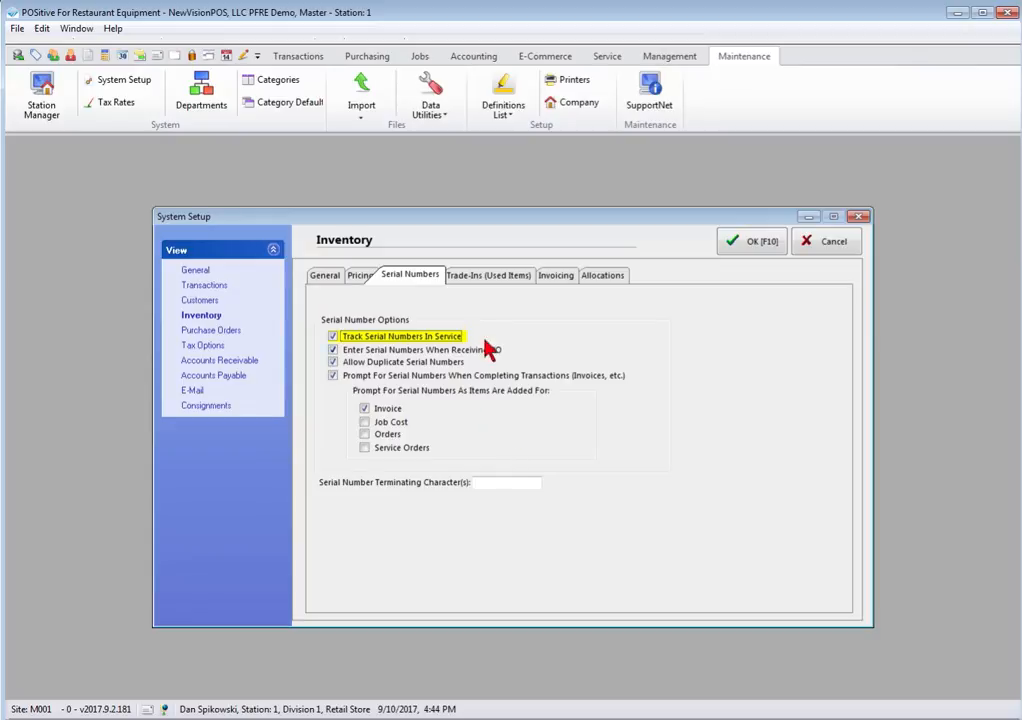
Step: Review the Trade-Ins (Used Items) tab: single-SKU tracking with prefix XX and suffix ZZ
click(493, 278)
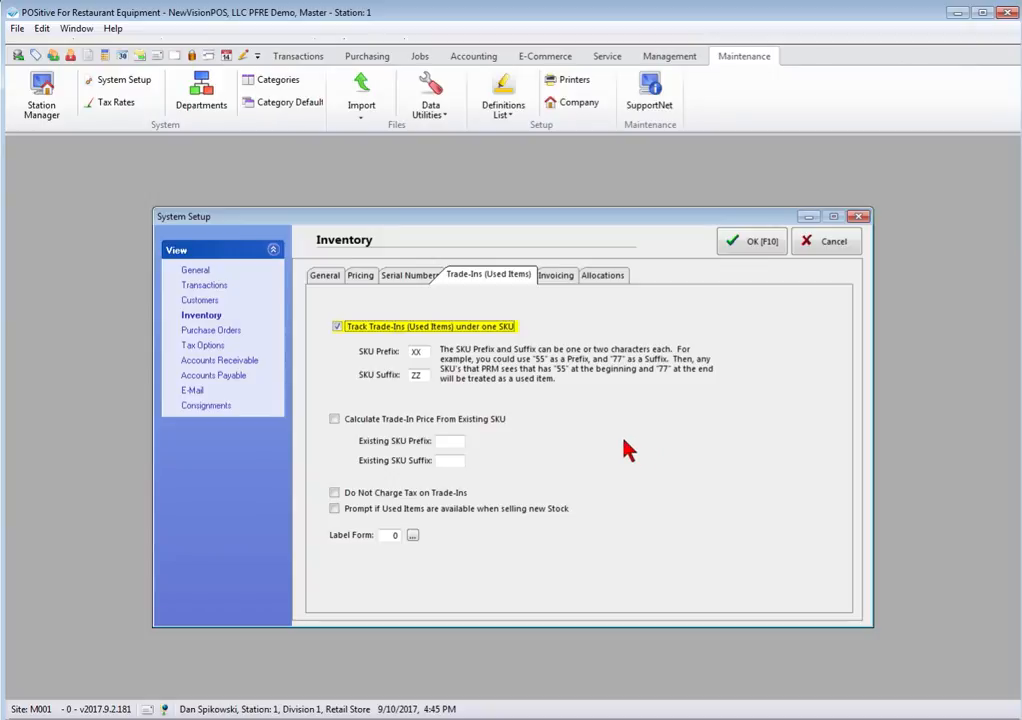
click(558, 280)
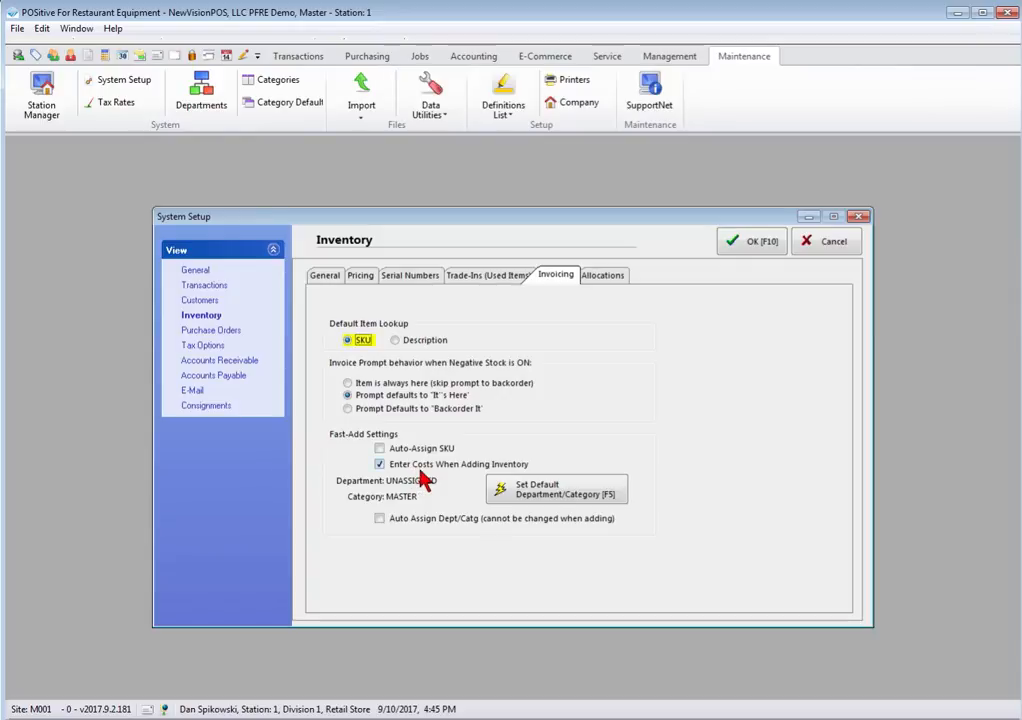
Step: Review the Invoicing tab: SKU default lookup, 'It's Here' negative-stock default, costs entered when adding
click(605, 276)
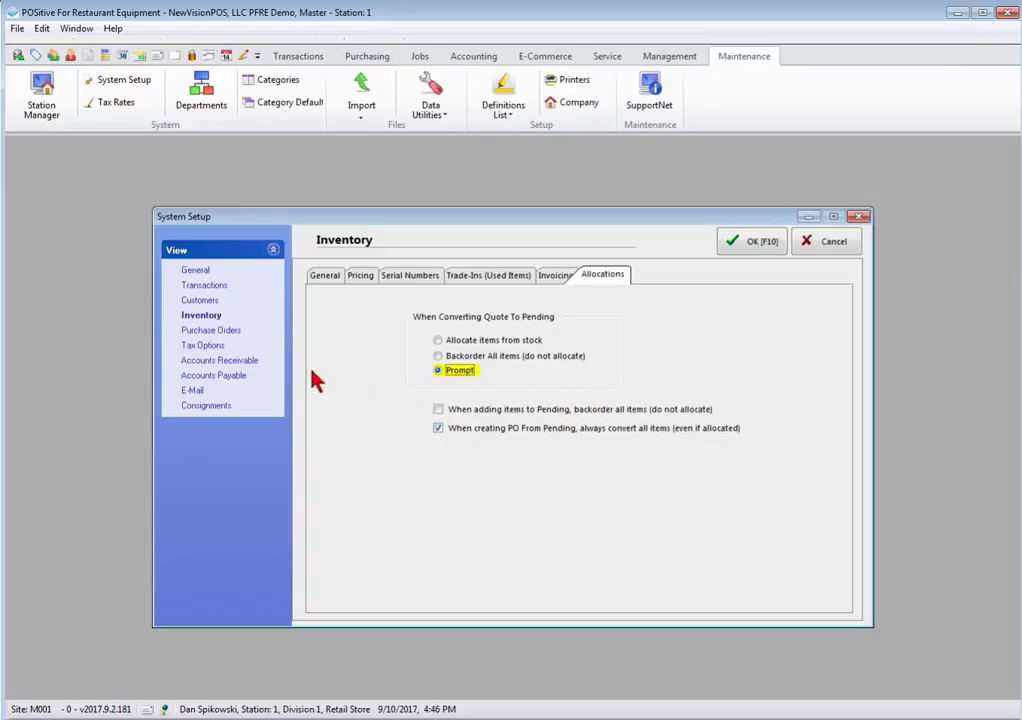
Step: Review the quote-to-pending allocation options, then bring up Purchase Orders settings (PO numbering at 10210)
click(208, 333)
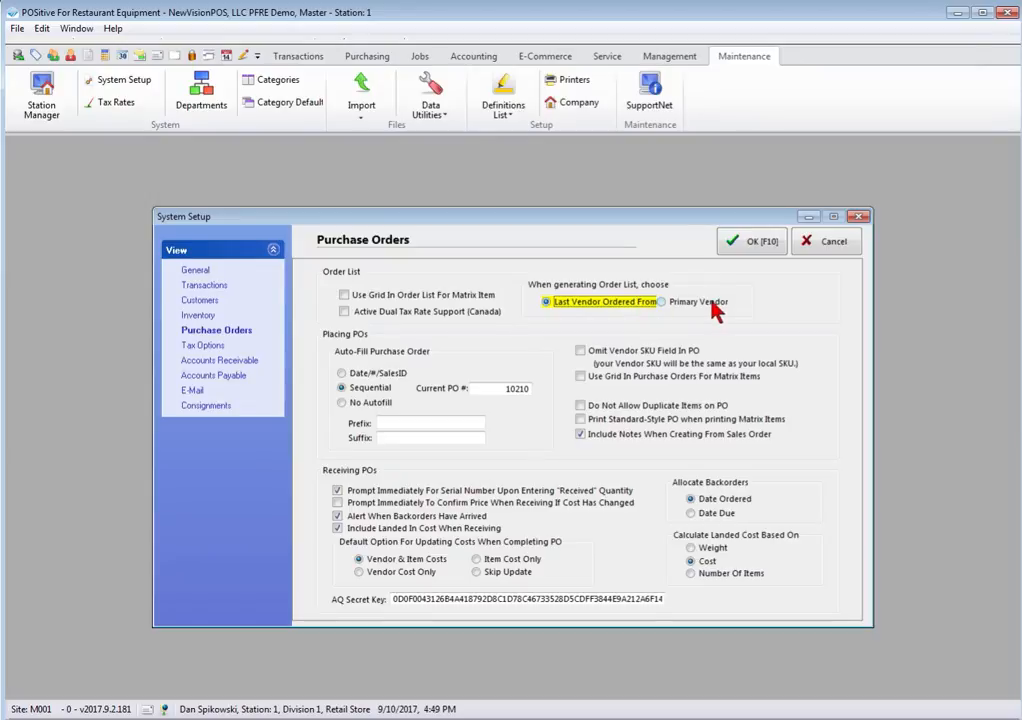
Step: Switch System Setup to Tax Options, showing quick sale tax group Cuy-Ohio and Merchandise categories
click(194, 350)
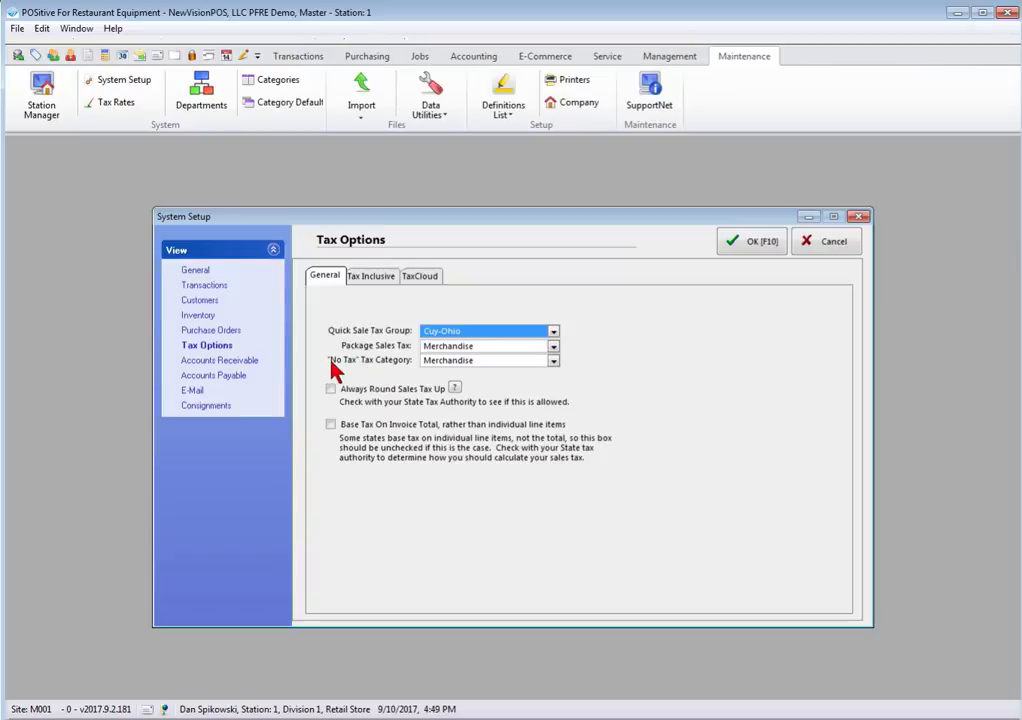
Step: Set the "No Tax" Tax Category to Non-Taxable
click(553, 361)
click(548, 391)
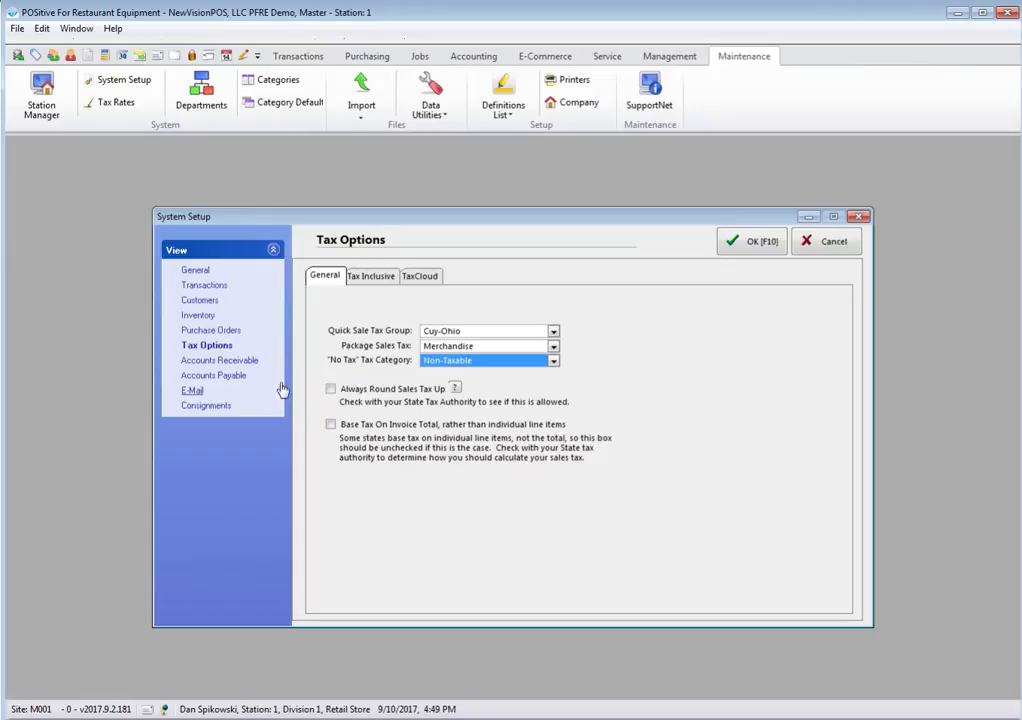
Step: Review the Accounts Receivable settings, then the Accounts Payable checks-from-Operations-account settings
click(221, 362)
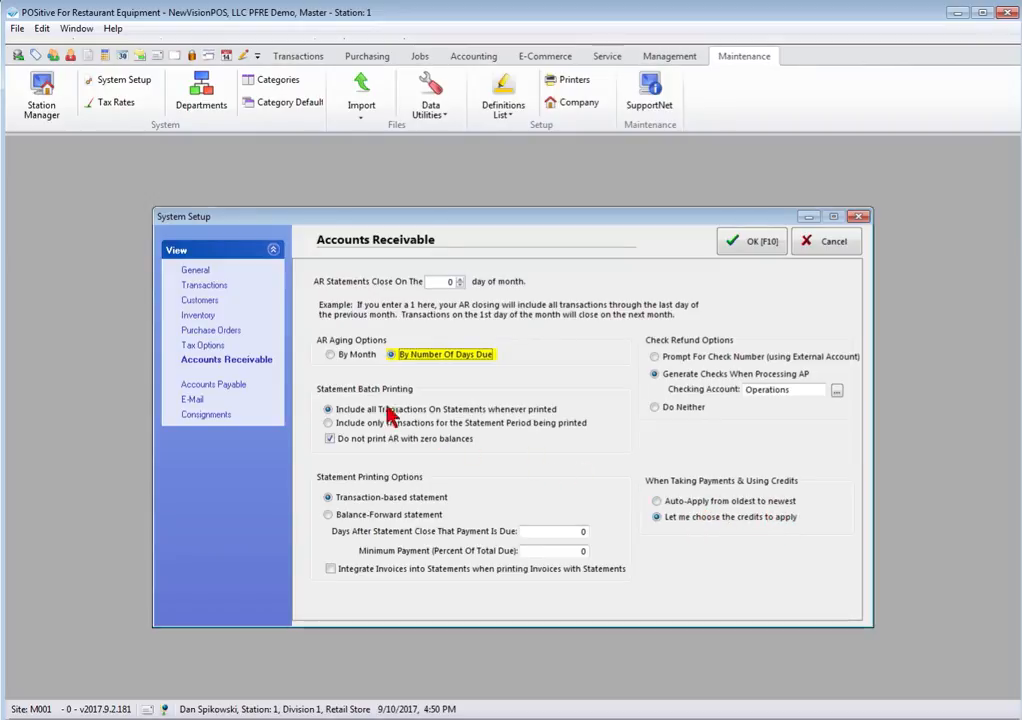
click(218, 386)
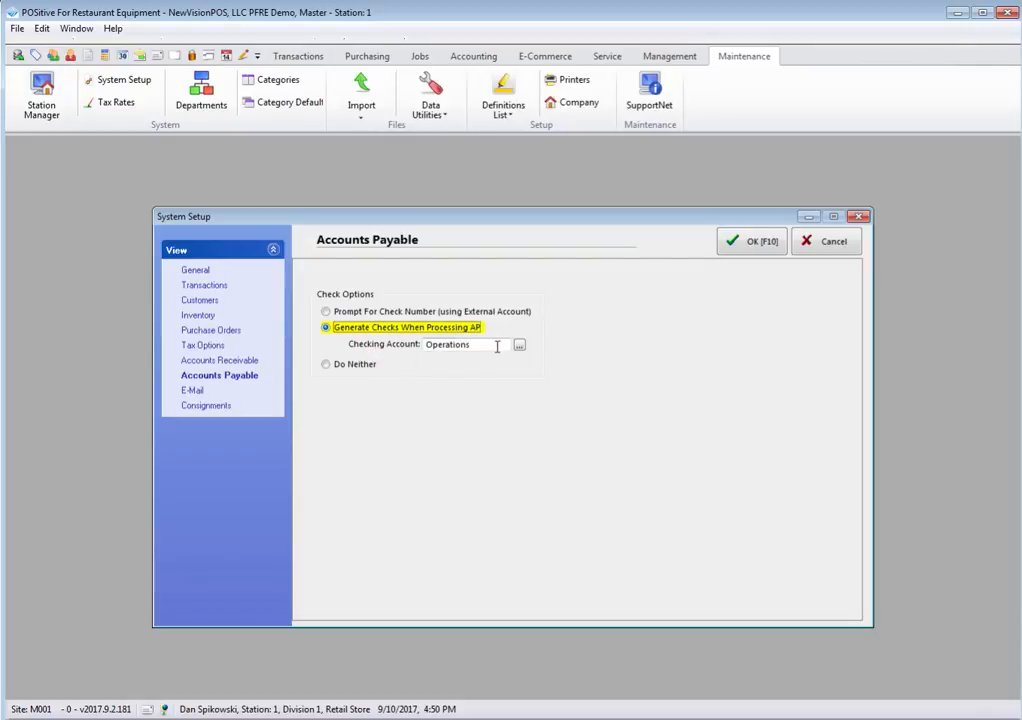
Step: Look over the E-Mail and Consignments (store percent 10) settings, then save and close System Setup
click(198, 393)
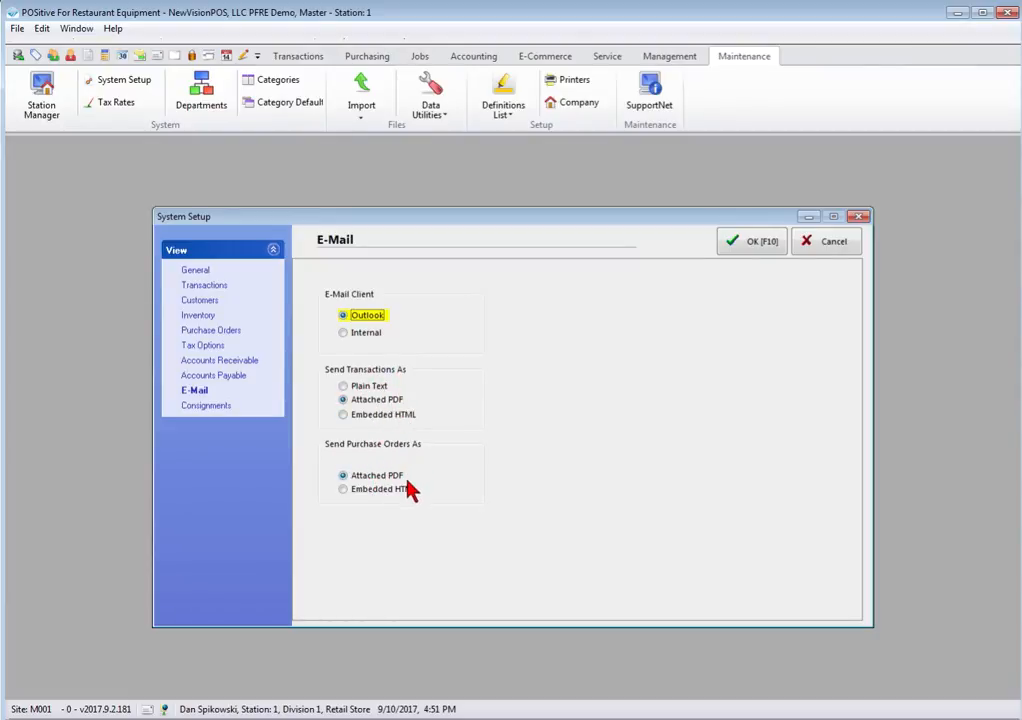
click(199, 410)
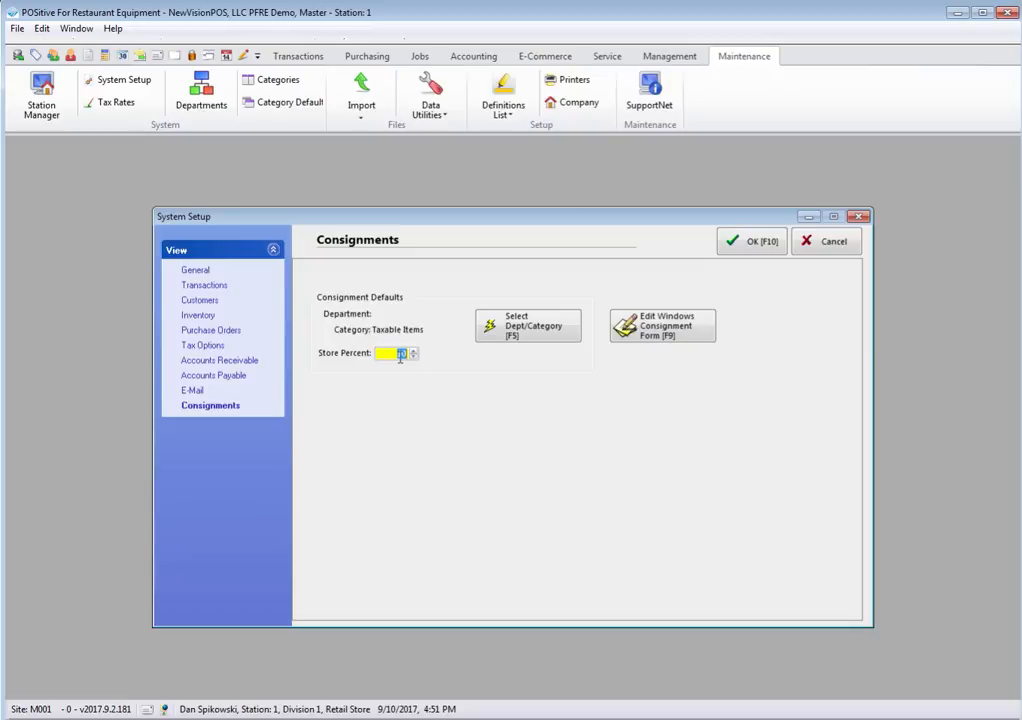
click(755, 244)
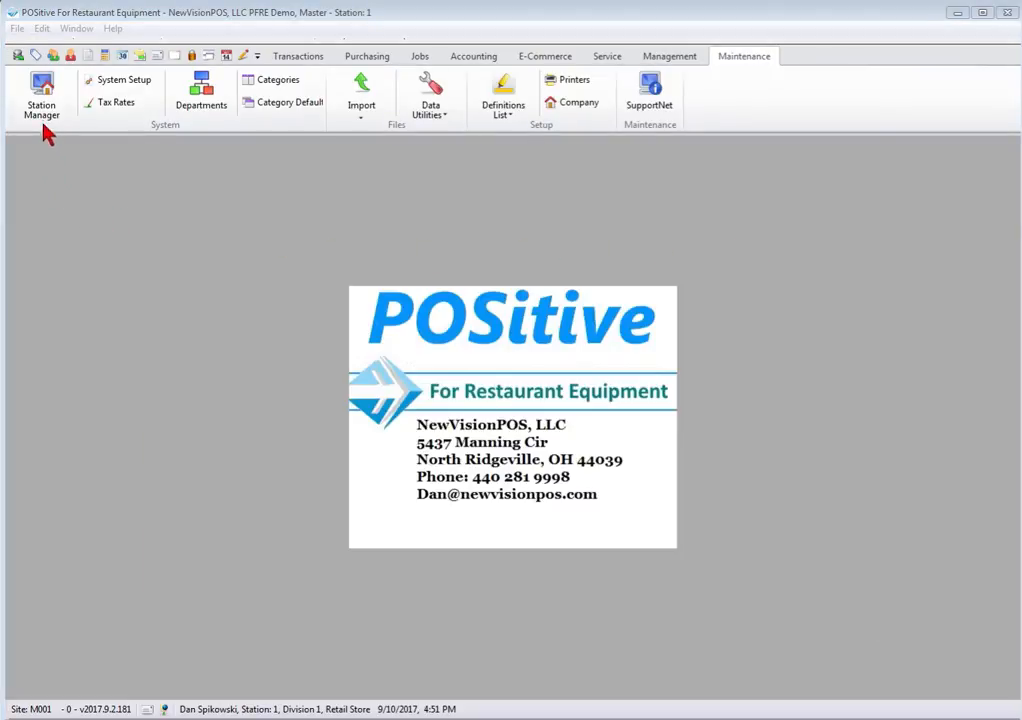
Step: Edit station 1 from Station Manager, showing opening balance 200.00 and Retail Store transactions
click(42, 97)
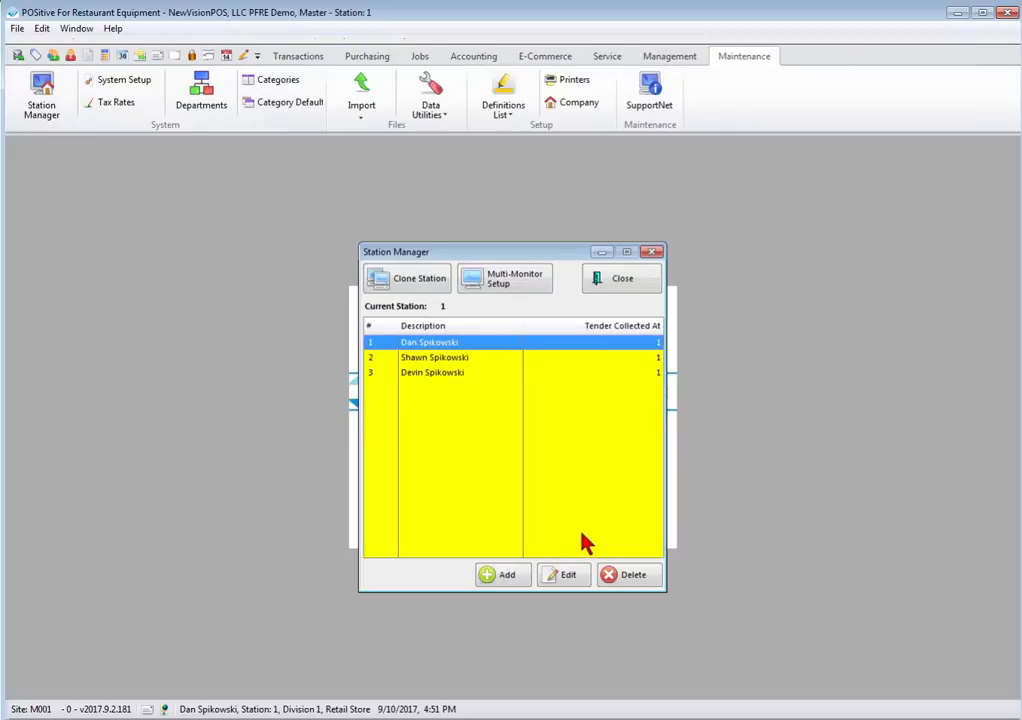
click(566, 574)
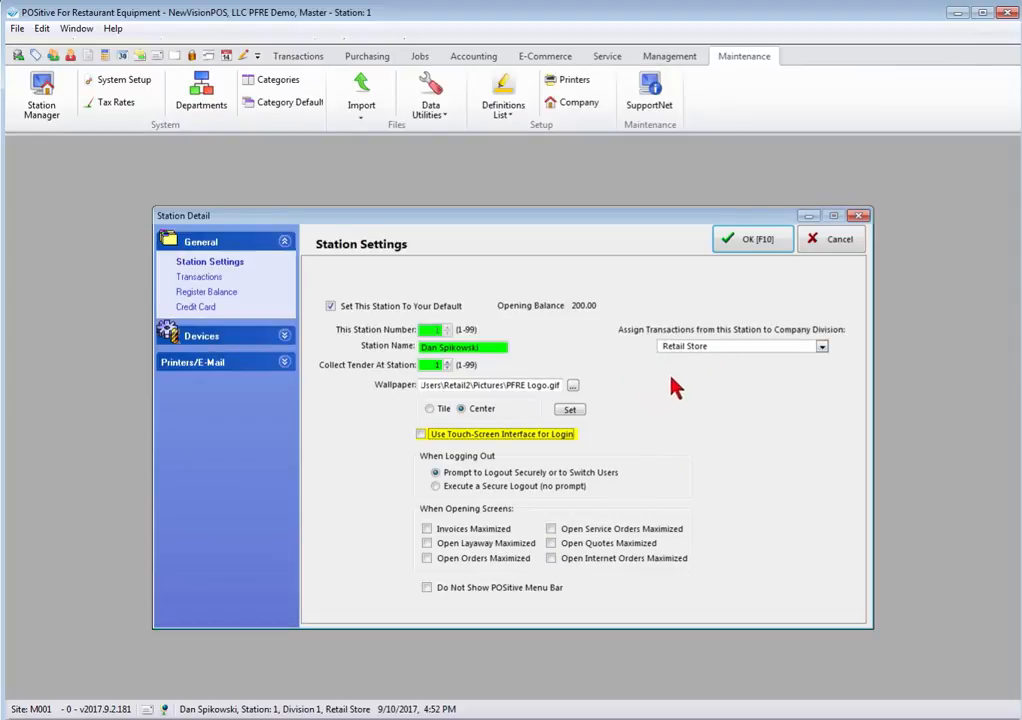
Step: Verify Retail Store is the only division in the dropdown and Divisions lookup, then view Transaction Settings
click(822, 346)
click(734, 405)
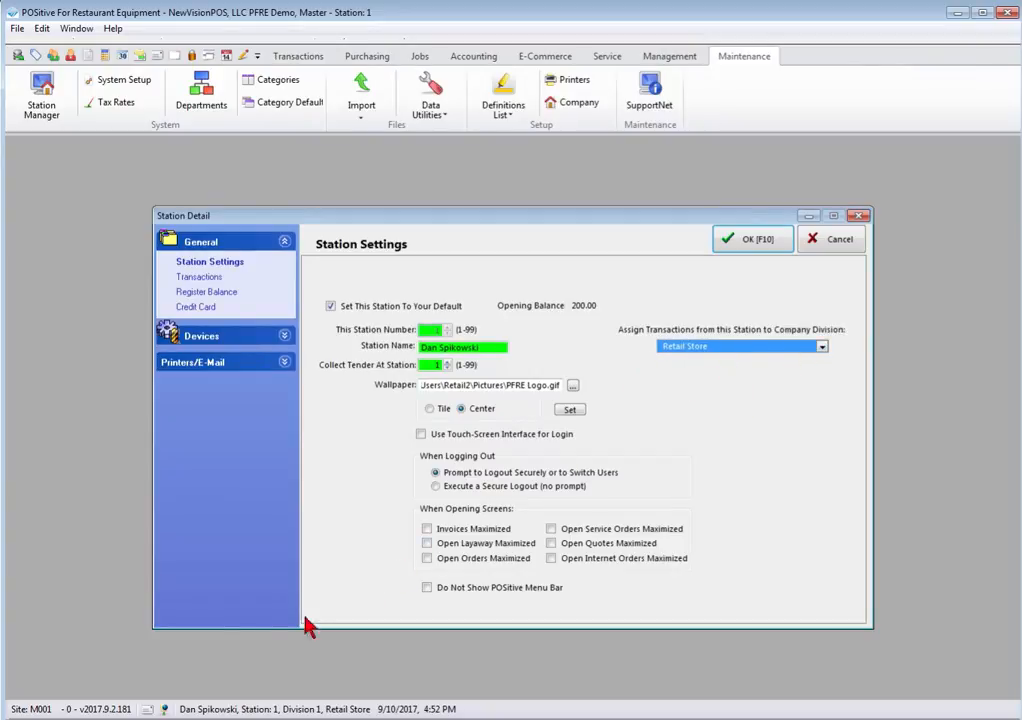
click(165, 709)
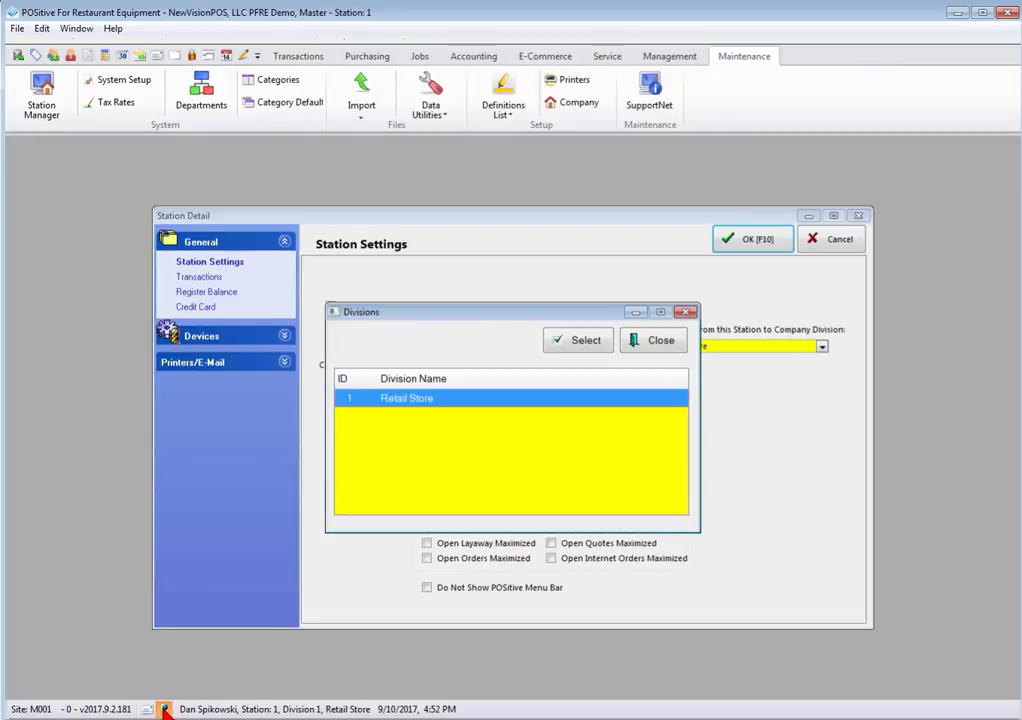
click(673, 345)
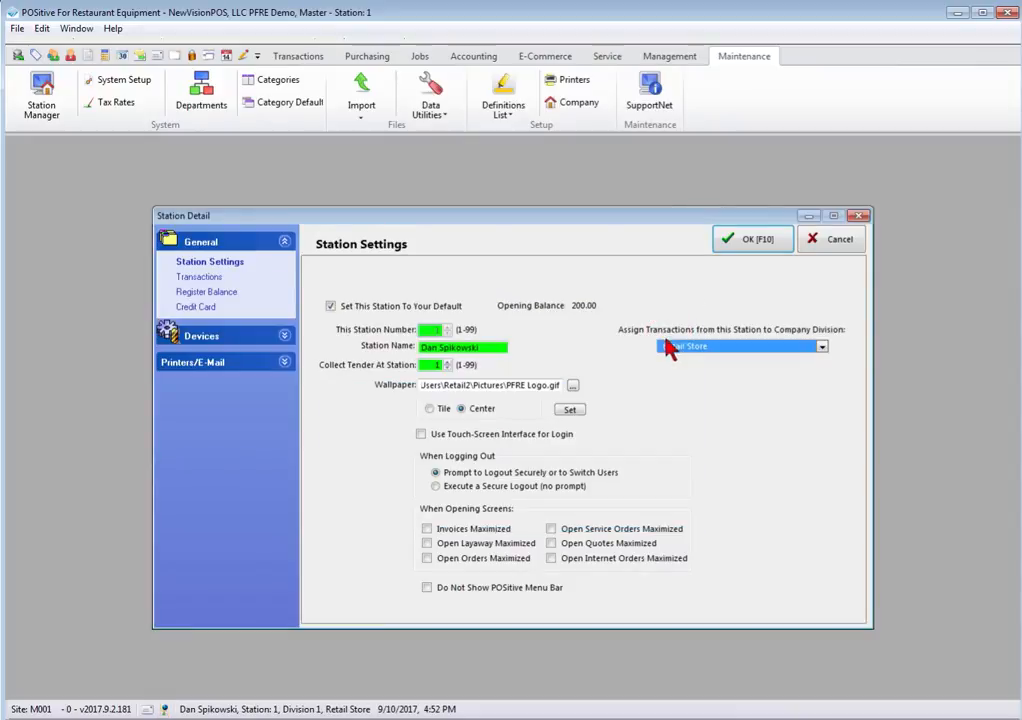
click(192, 276)
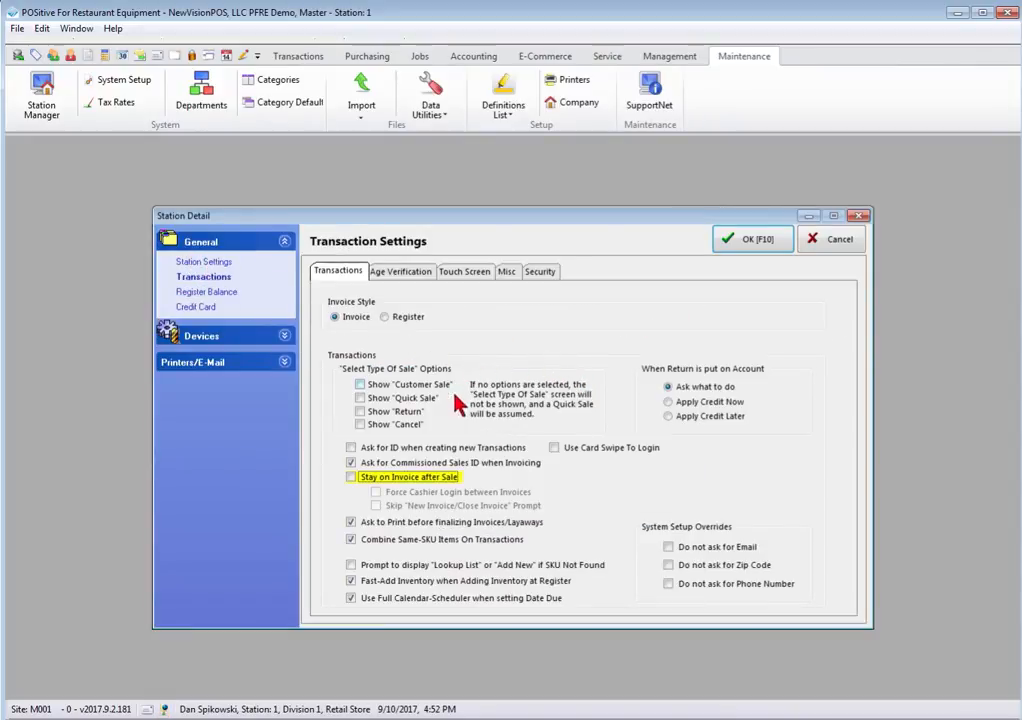
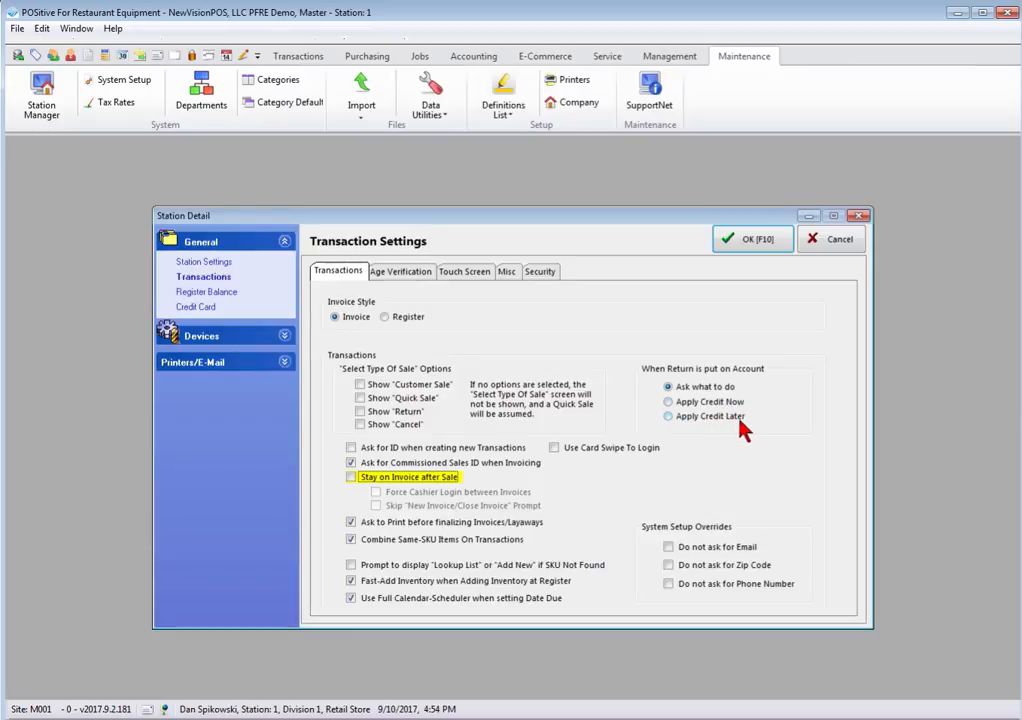
Step: Review the Age Verification tab (No Age Verification prompts), then the Touch Screen settings
click(393, 272)
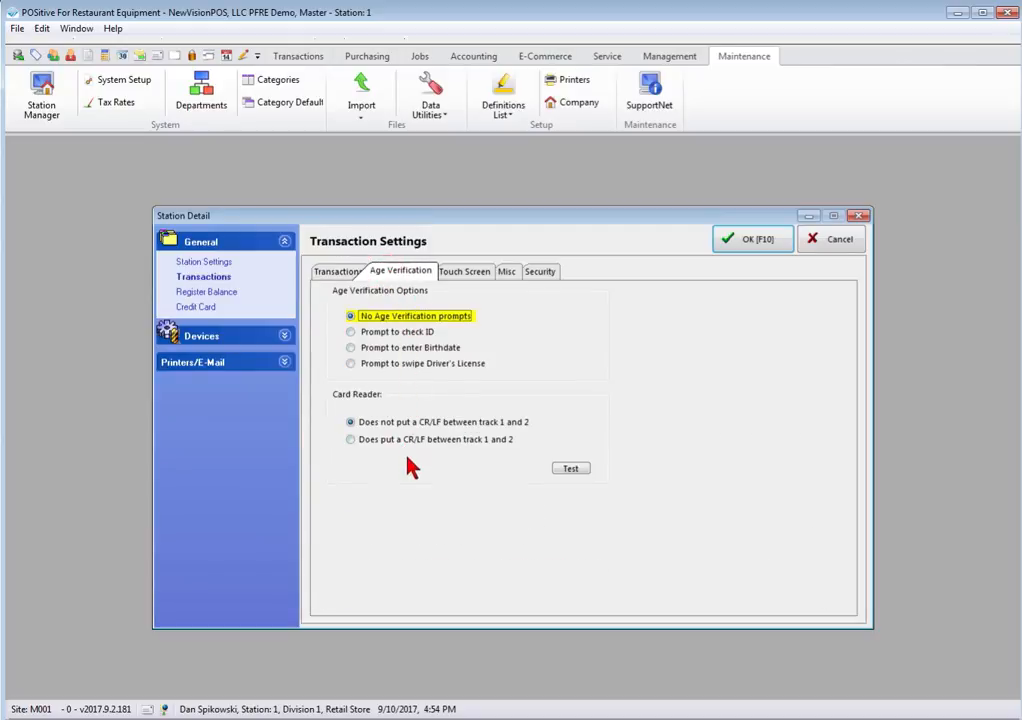
click(485, 271)
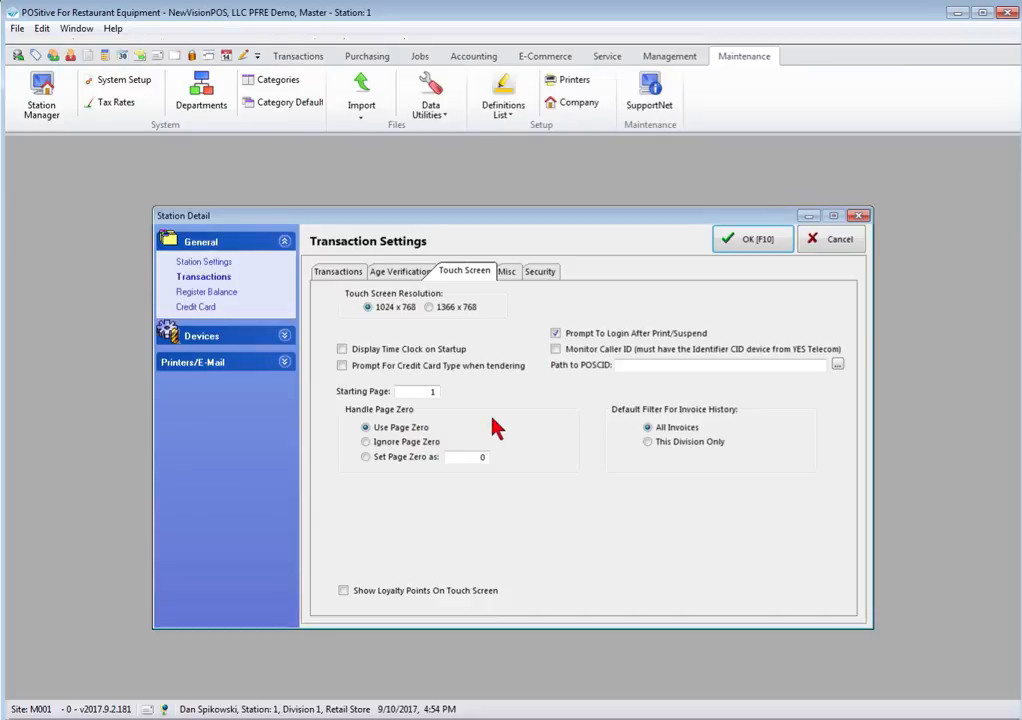
Step: Show the Misc transaction settings, including Show Costs when entering Quotes enabled
click(510, 274)
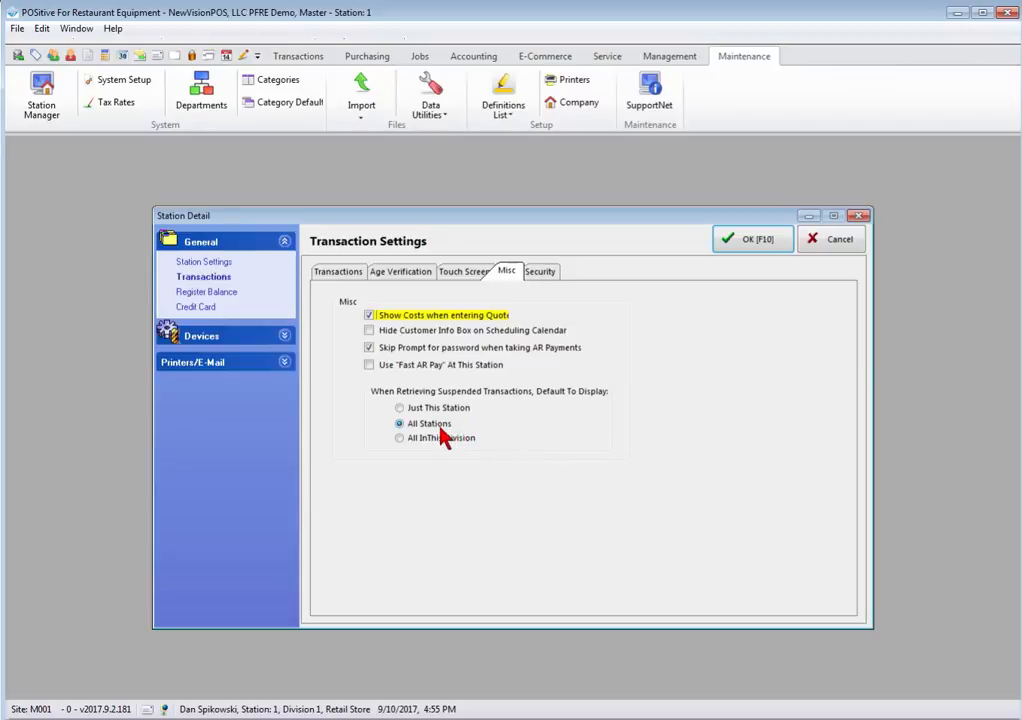
Step: Check the Security camera options, then view the Register Balance summary-printing and preview settings
click(543, 272)
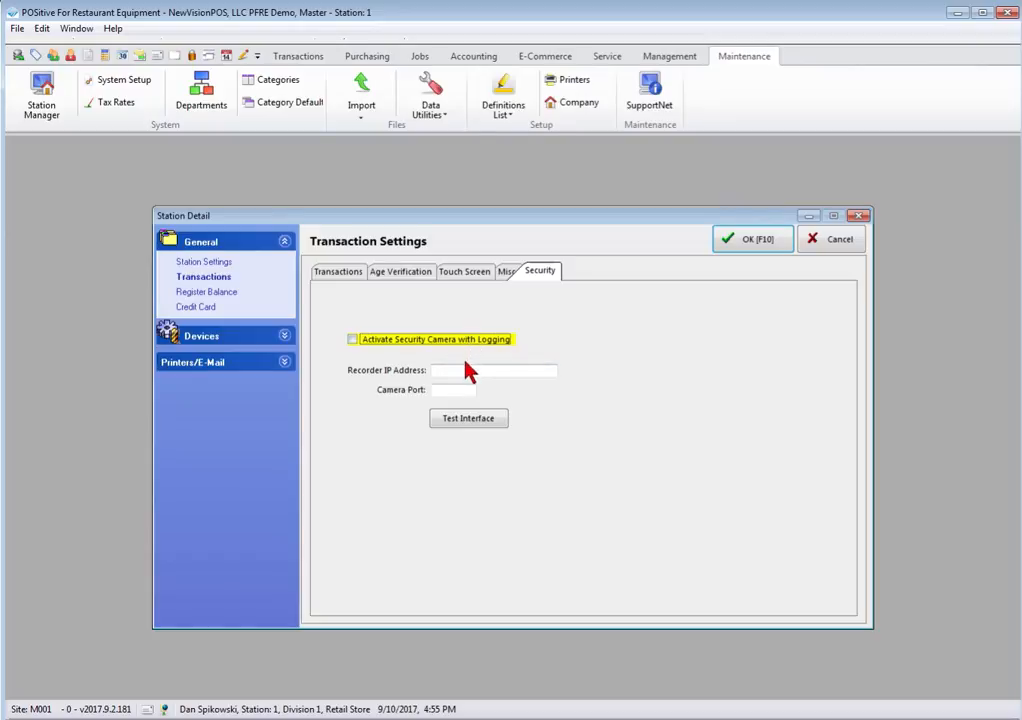
click(214, 291)
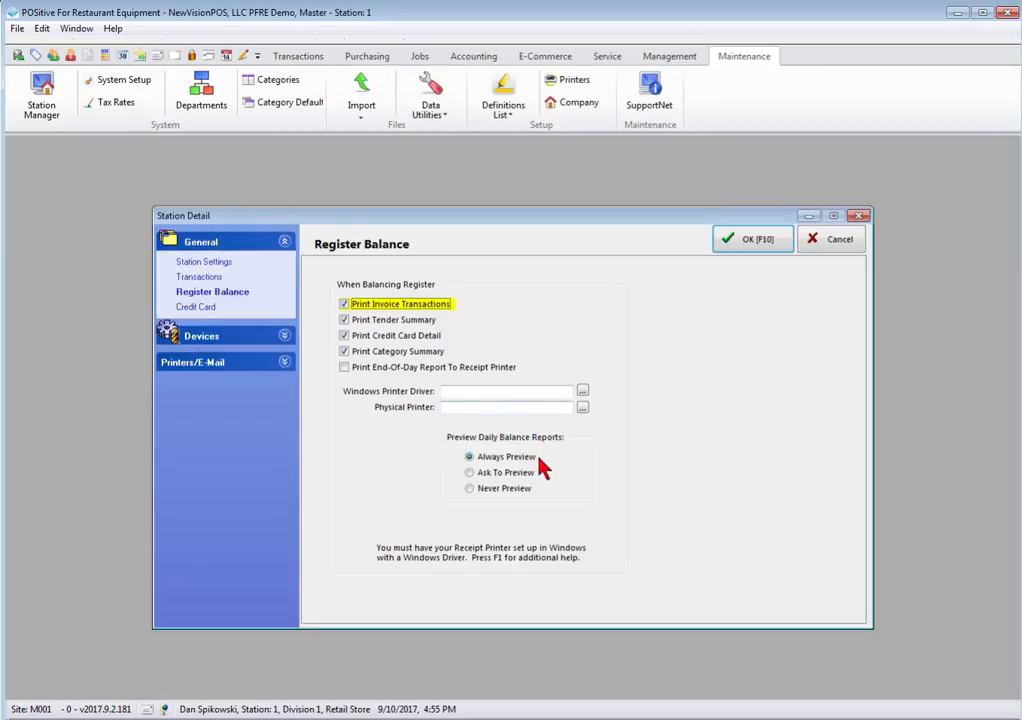
Step: View Credit Card Processing (electronic capture off, 0 receipts) and expand the Devices pages
click(200, 308)
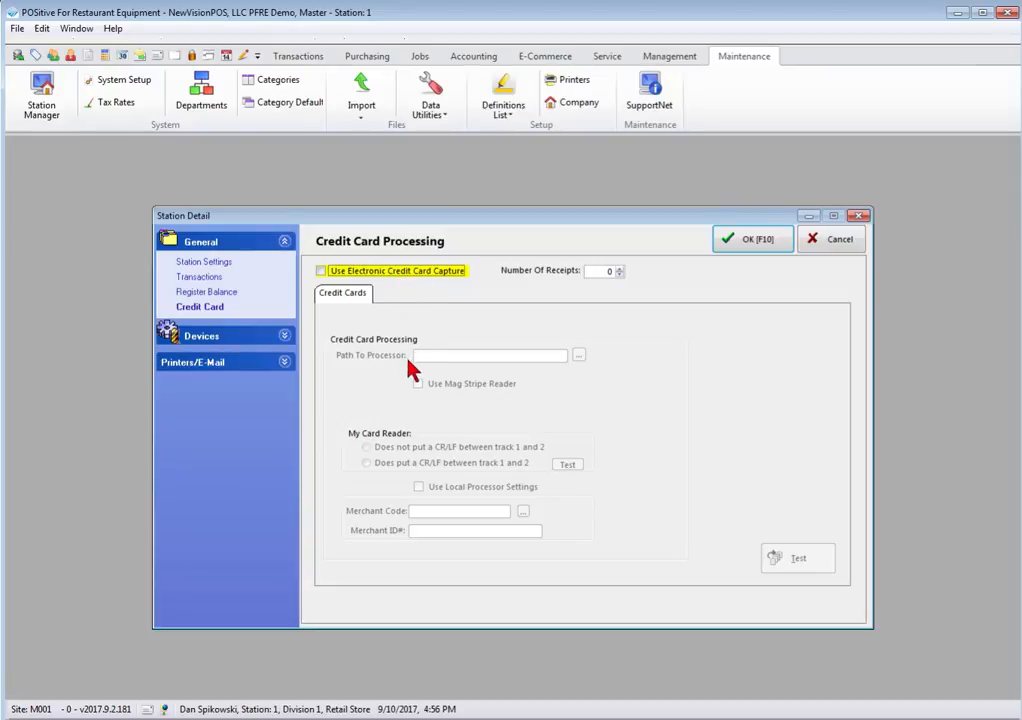
click(205, 337)
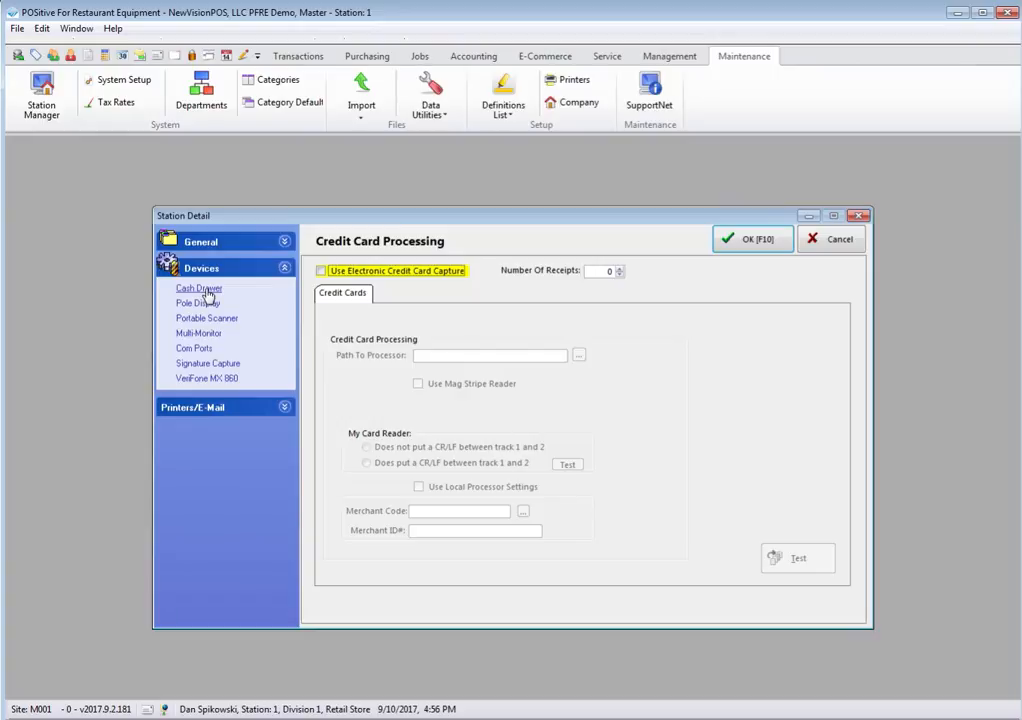
Step: Page through Cash Drawer, Pole Display, Portable Scanner, Multi-Monitor and Com Ports setups to Signature Capture
click(206, 291)
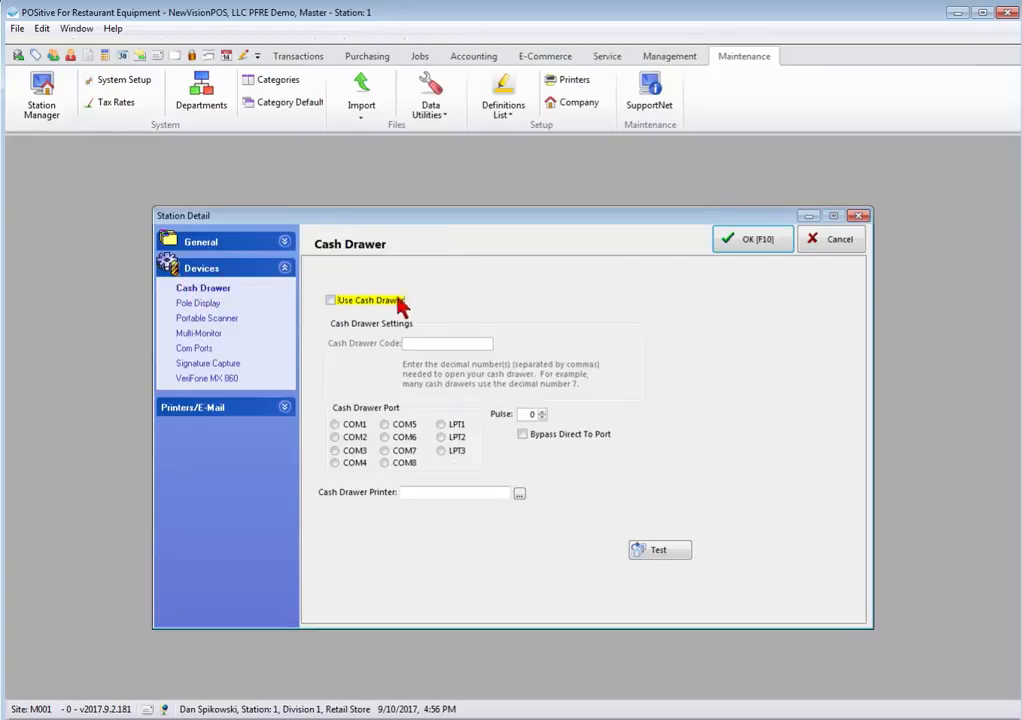
click(199, 304)
click(202, 320)
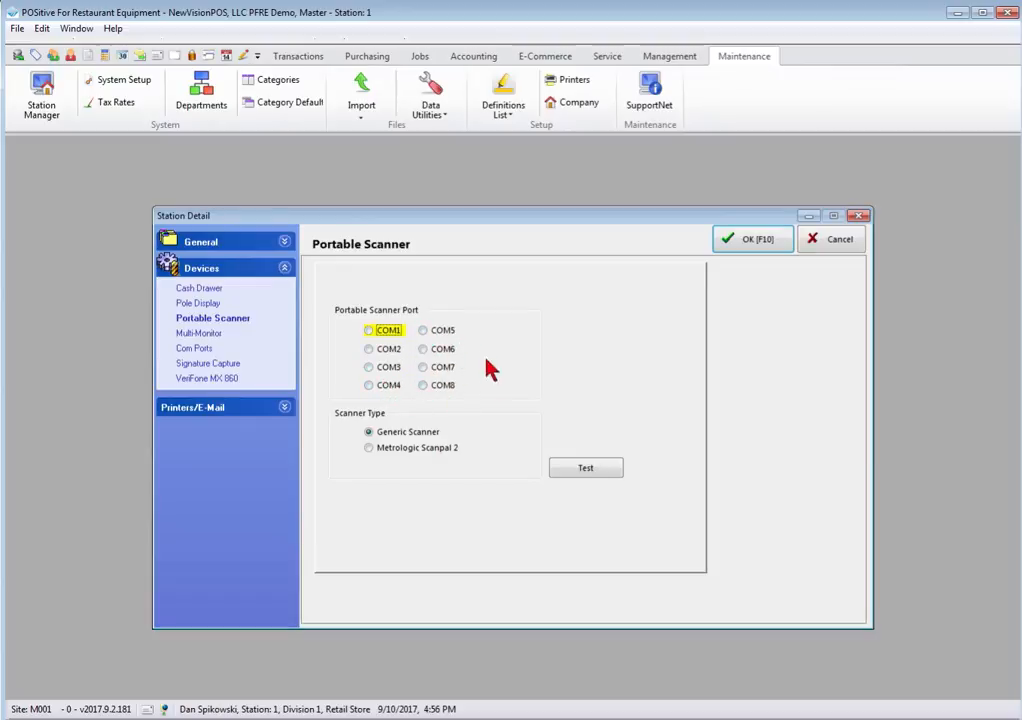
click(198, 333)
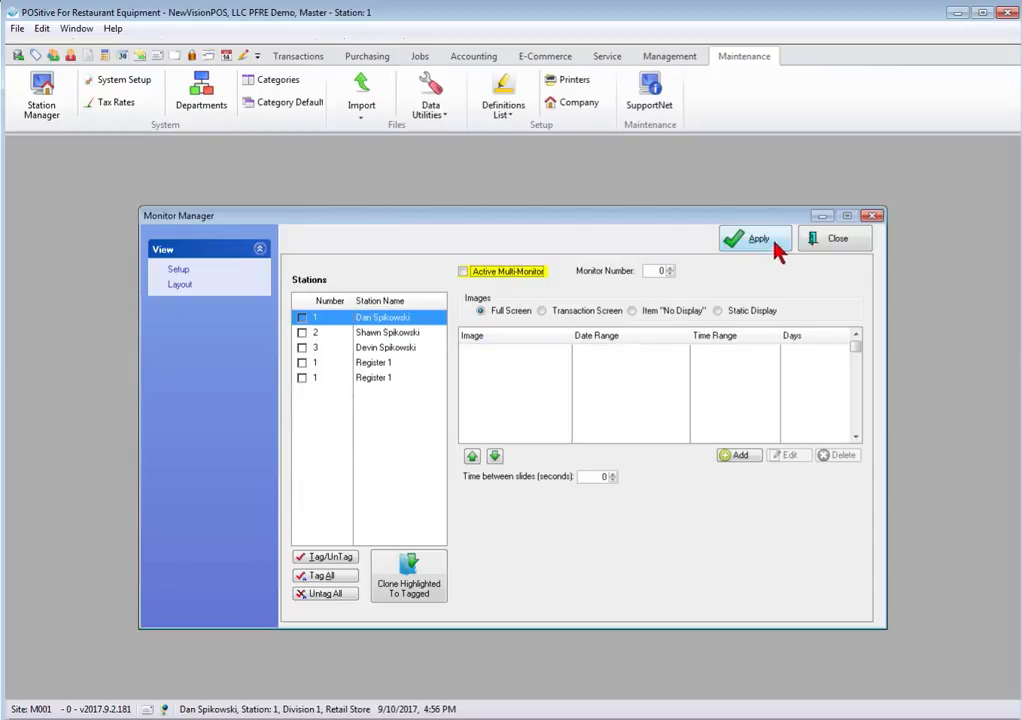
click(837, 245)
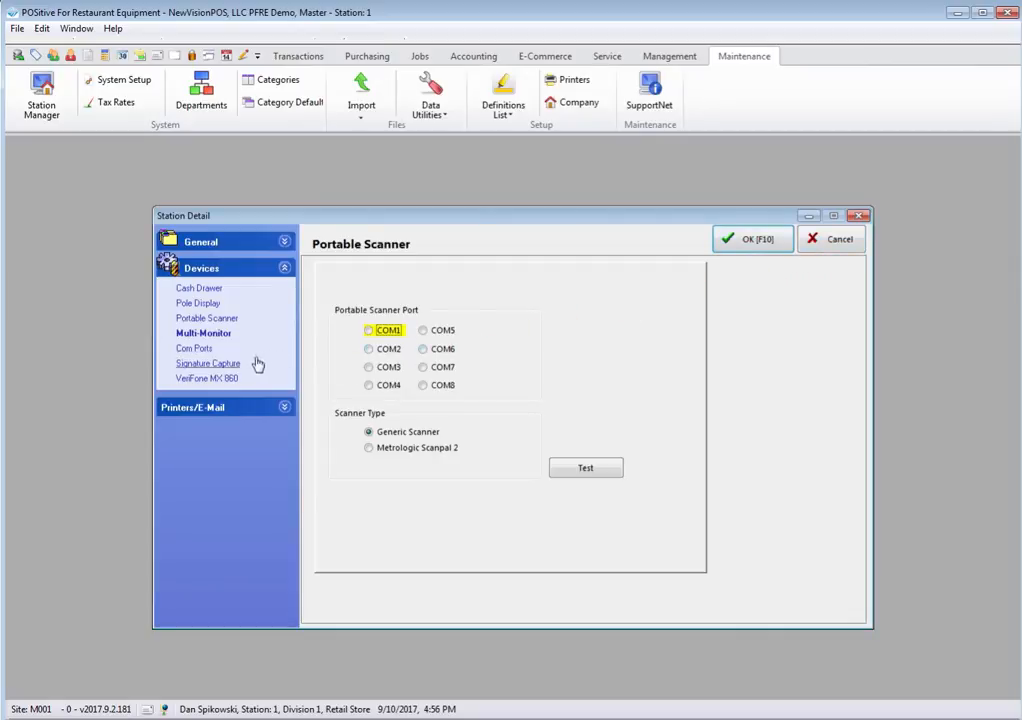
click(191, 349)
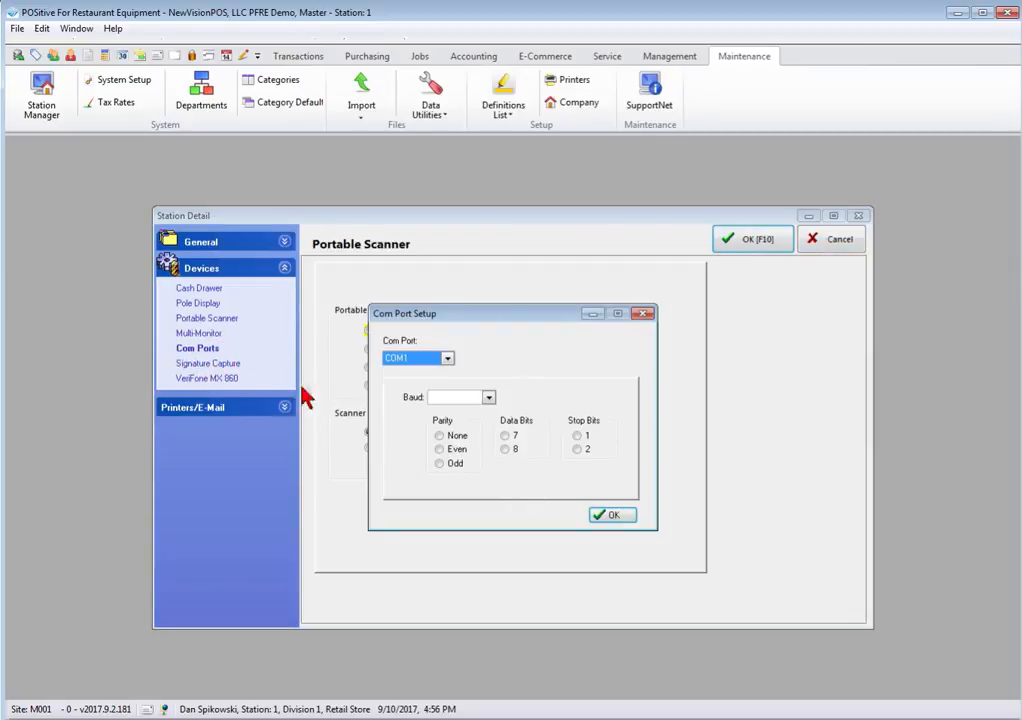
click(592, 516)
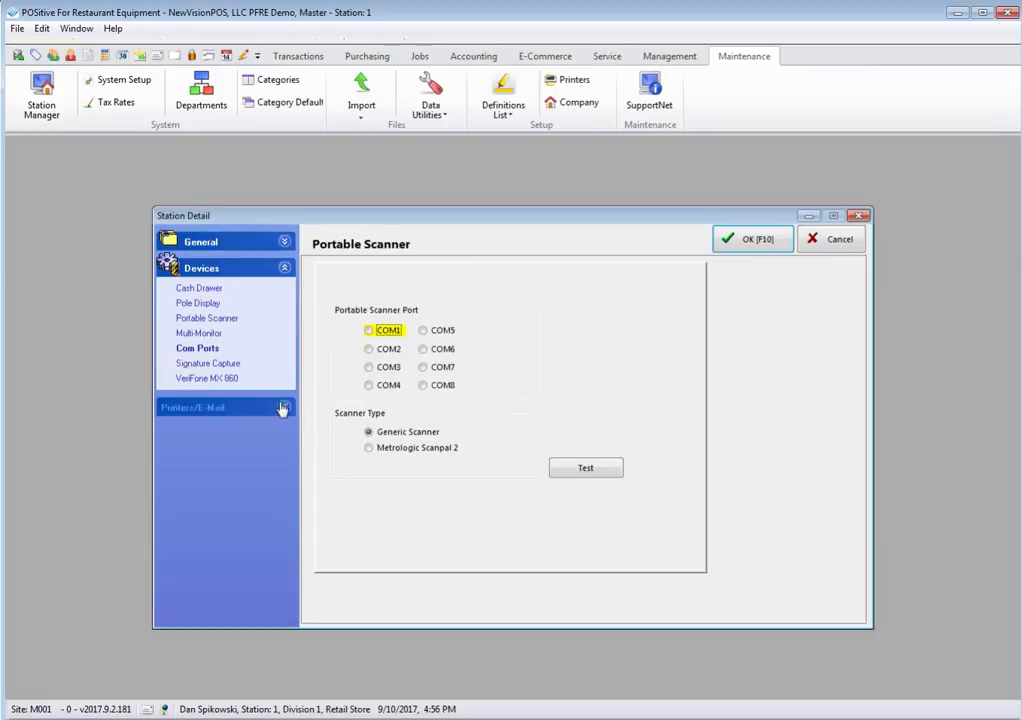
click(212, 363)
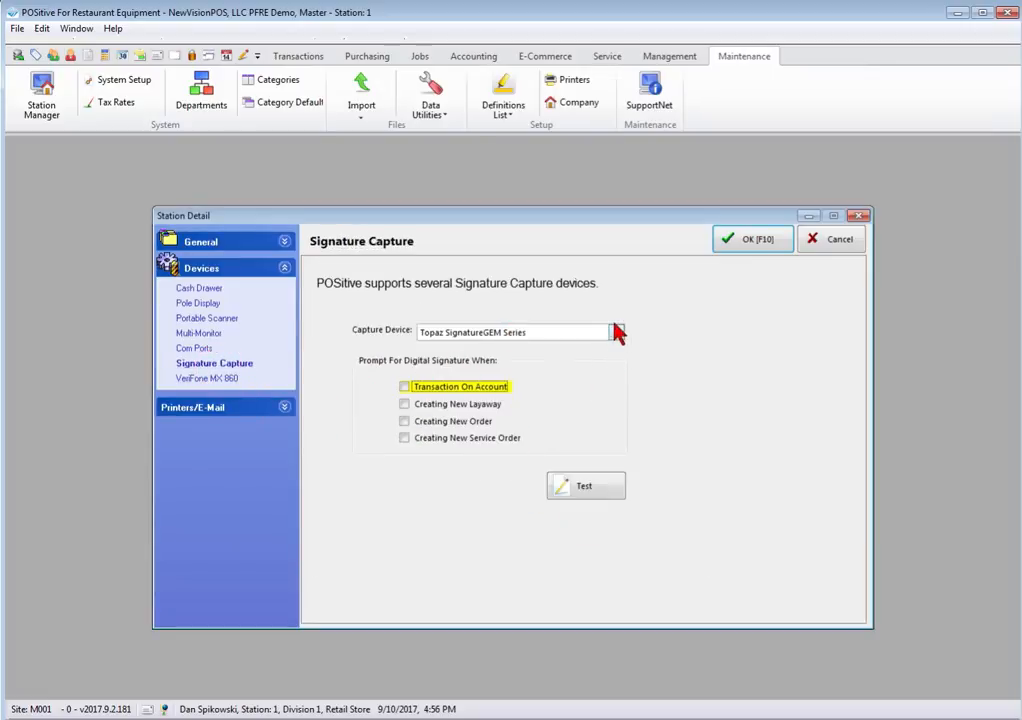
Step: Check the capture device choices, keeping Topaz SignatureGEM Series, and expand Printers/E-Mail
click(616, 333)
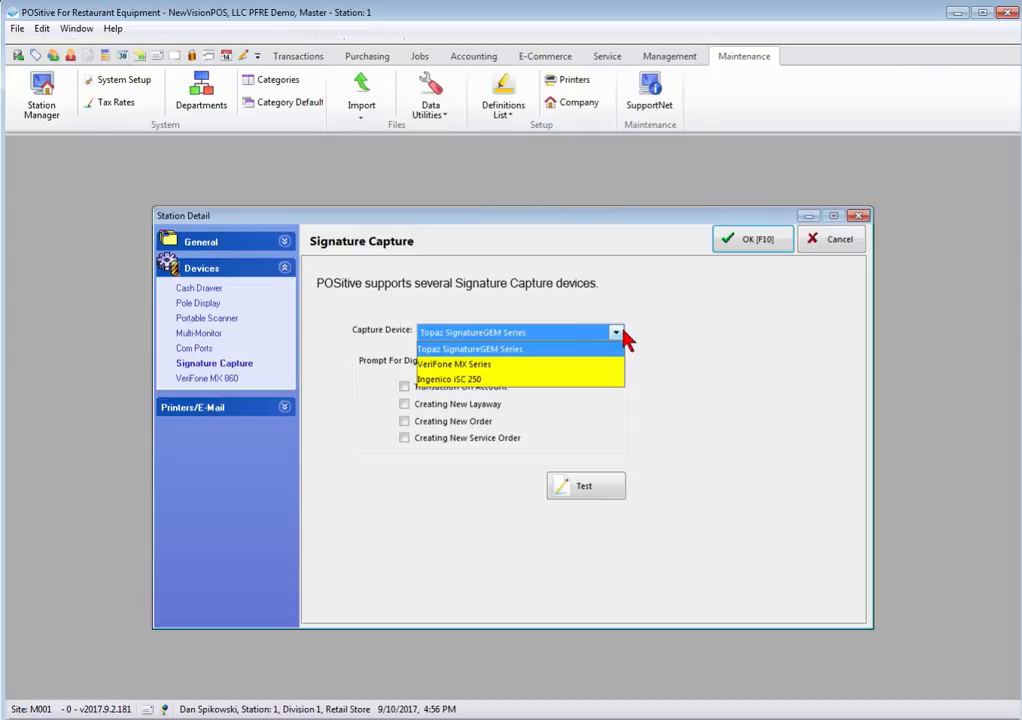
click(684, 339)
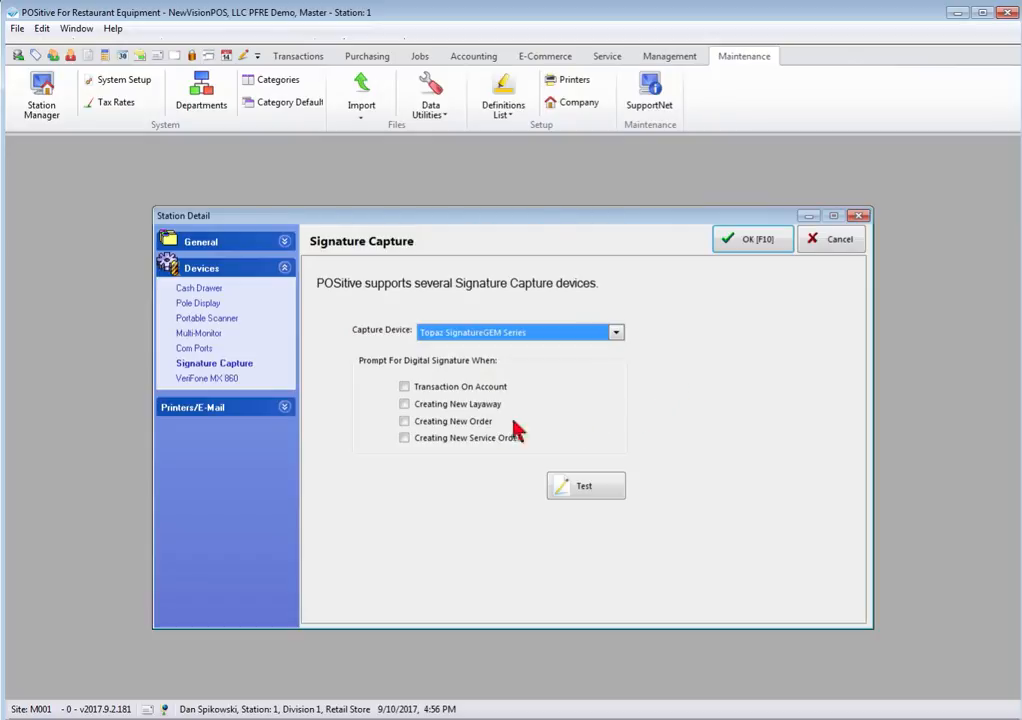
click(197, 408)
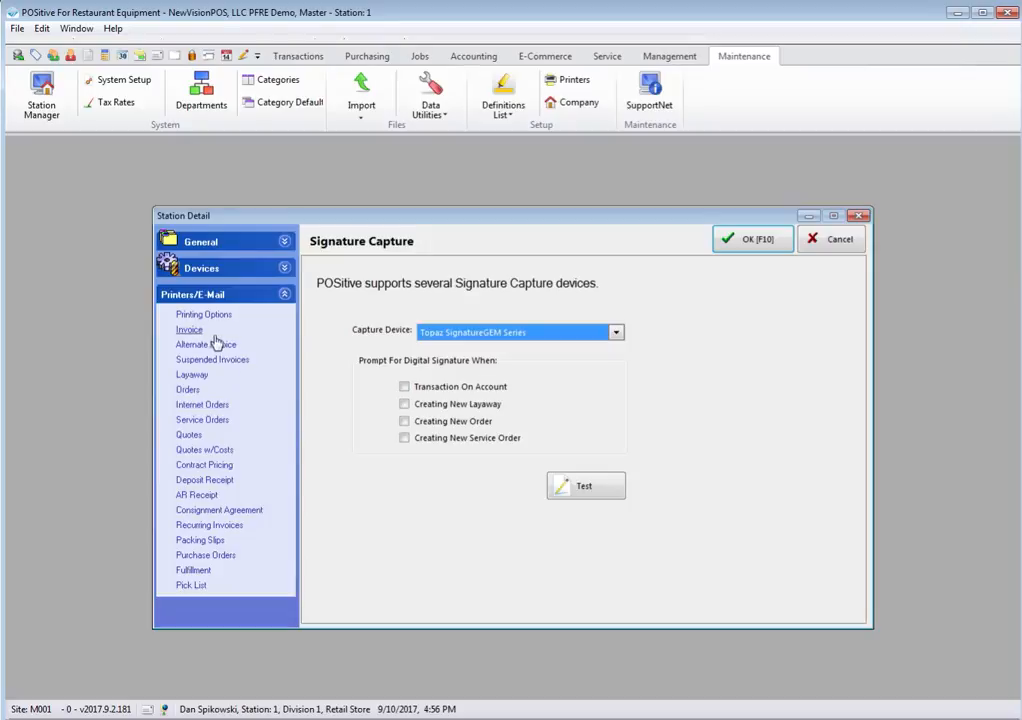
Step: Review Printing Options, then the Invoice printer: Xerox Phaser 6280N PCL 6, Invoice Form, 1 copy
click(190, 315)
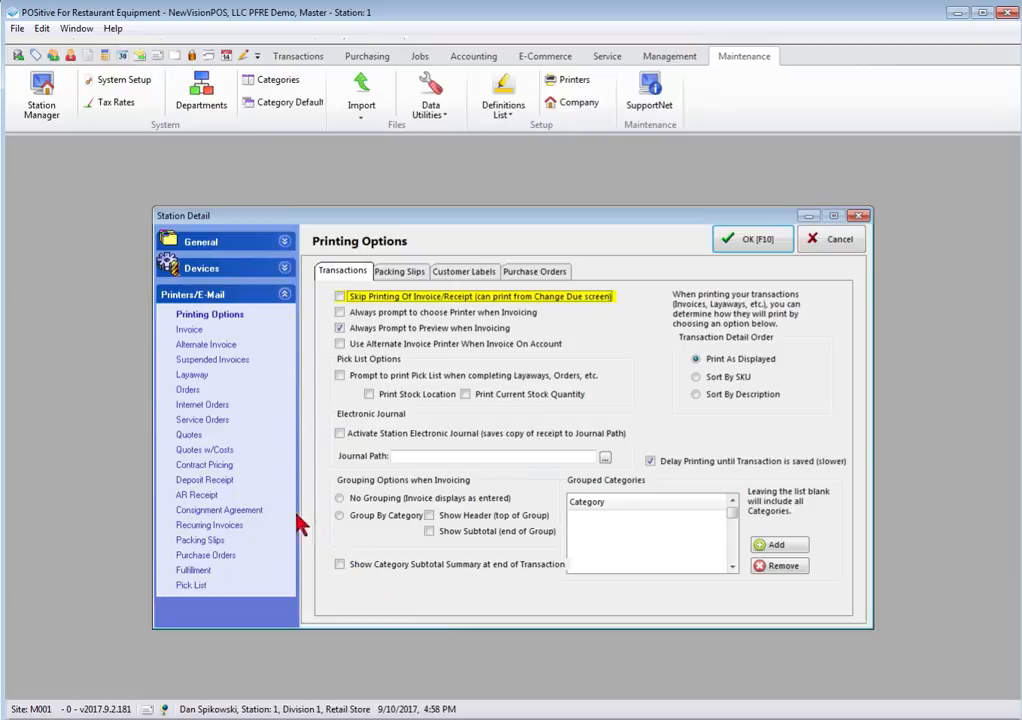
click(191, 330)
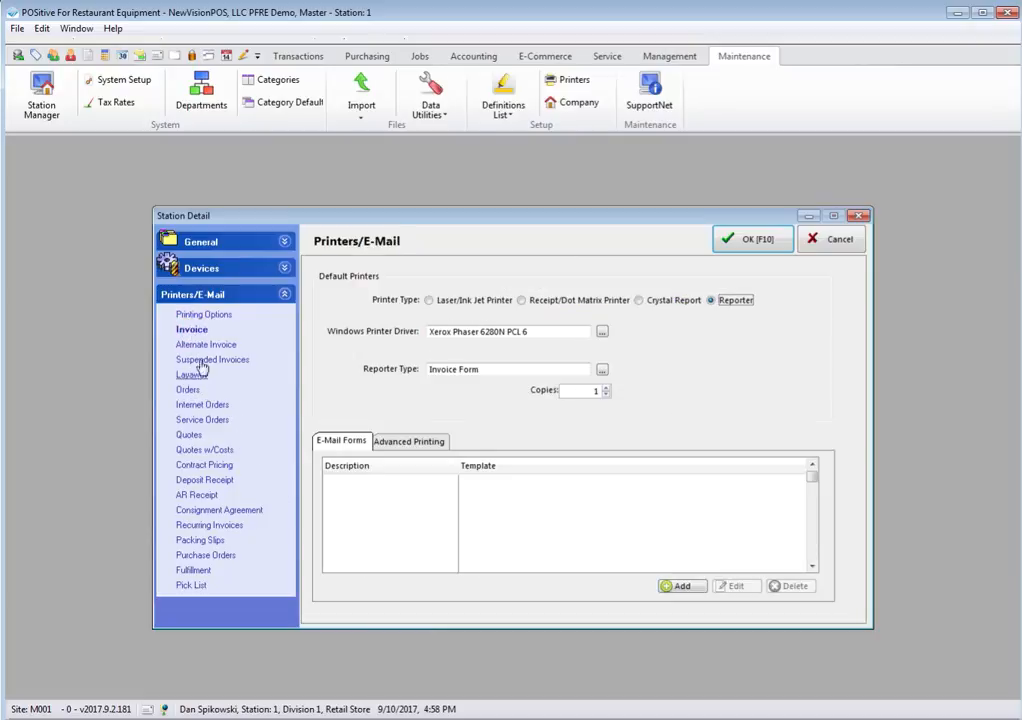